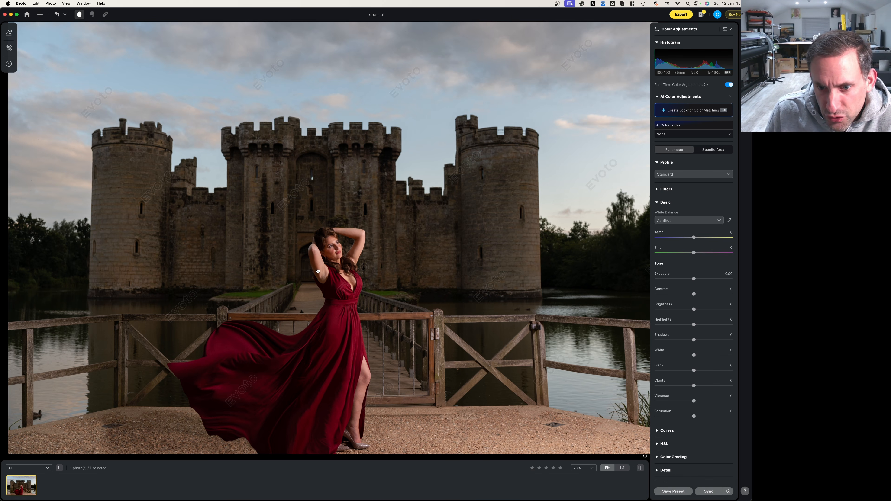
# Minimize Evoto and open dress.tif from the Dress test desktop folder in Preview
pyautogui.moveTo(317, 271)
pyautogui.mouseDown()
pyautogui.moveTo(330, 275)
pyautogui.moveTo(311, 269)
pyautogui.mouseUp()
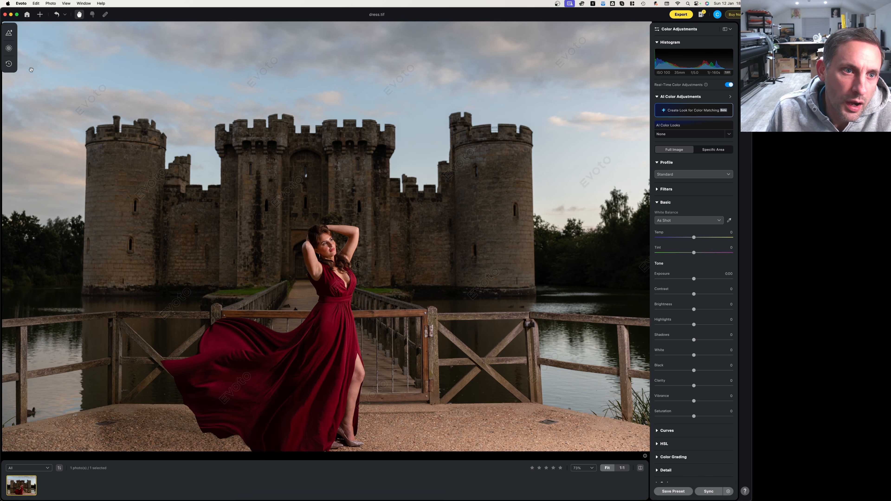
pyautogui.click(12, 15)
pyautogui.click(574, 204)
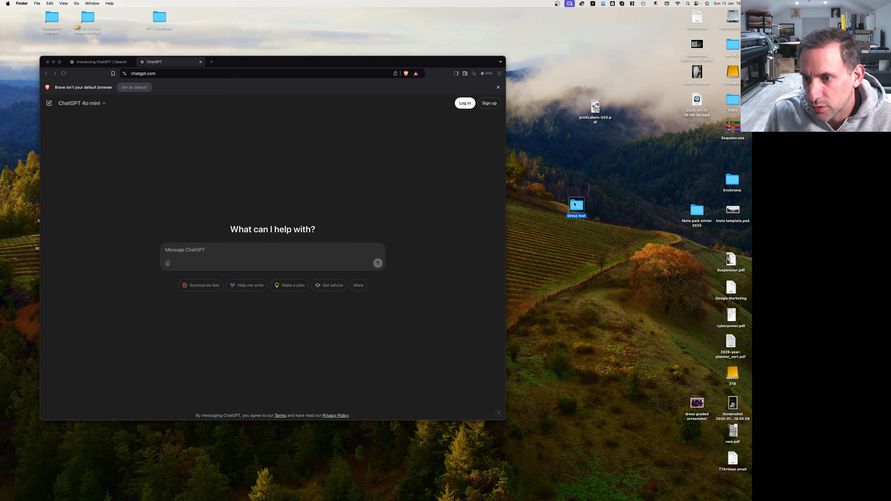
pyautogui.doubleClick(574, 204)
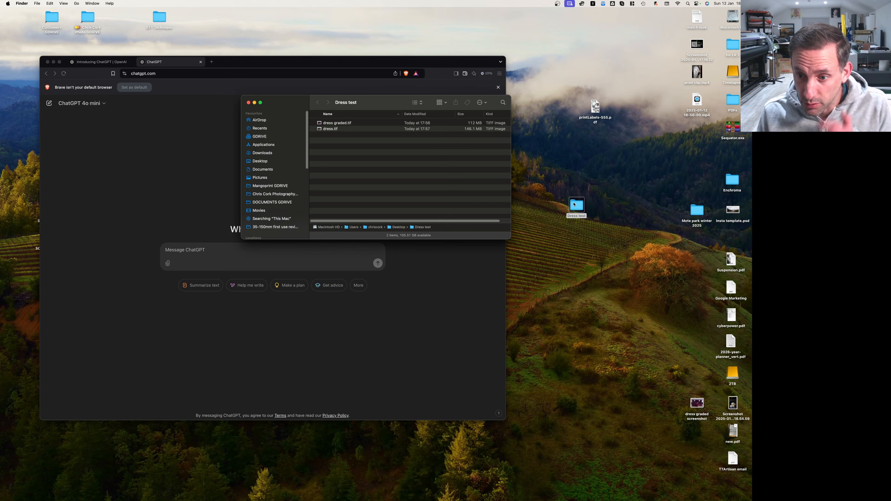
pyautogui.doubleClick(334, 129)
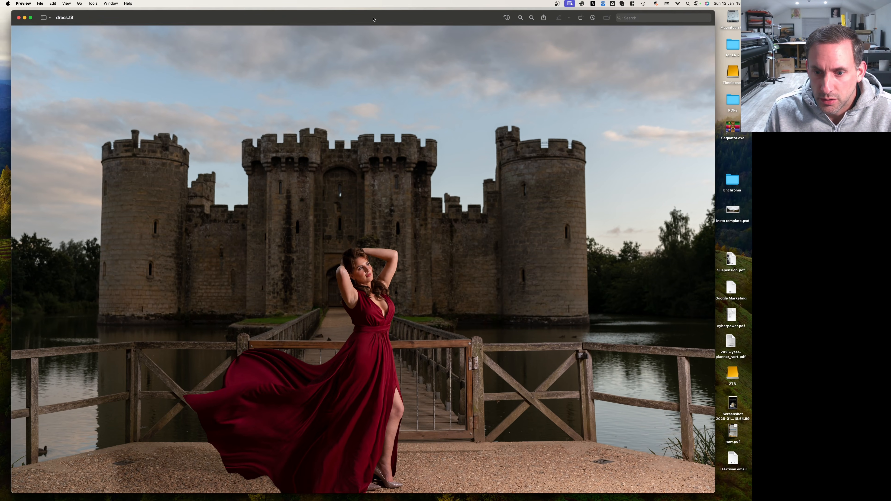
# Open dress graded.tif in Preview, compare it side by side with dress.tif, and close both images
pyautogui.moveTo(373, 21); pyautogui.dragTo(398, 201)
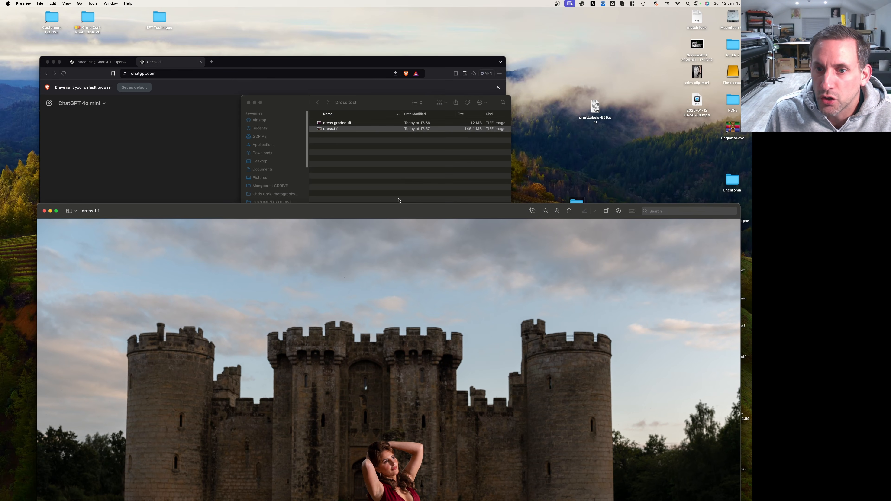
pyautogui.click(399, 200)
pyautogui.click(350, 123)
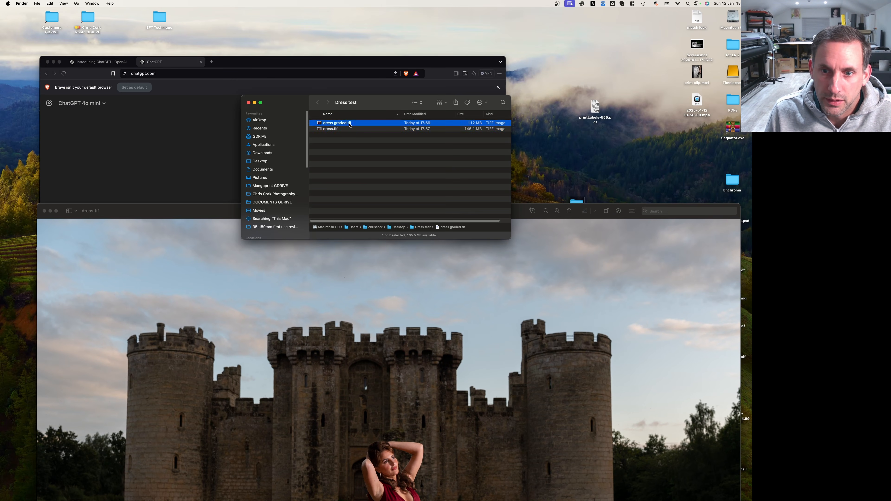
pyautogui.doubleClick(349, 124)
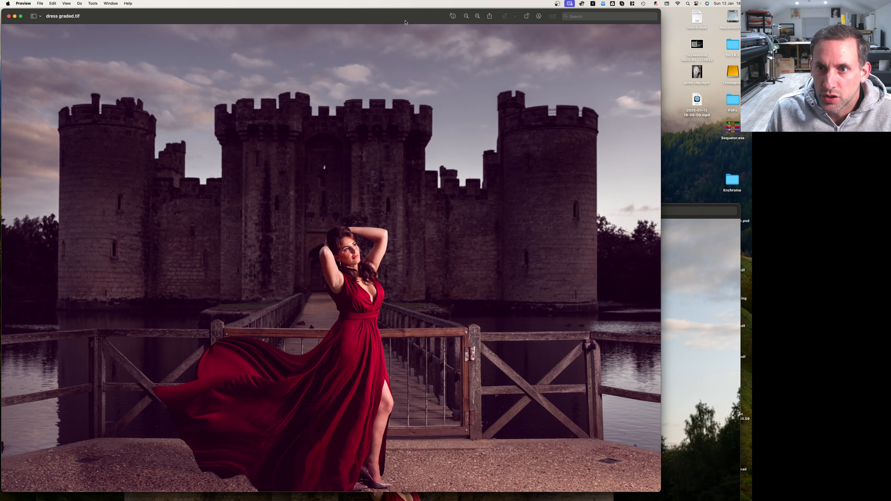
pyautogui.moveTo(404, 22); pyautogui.dragTo(752, 135)
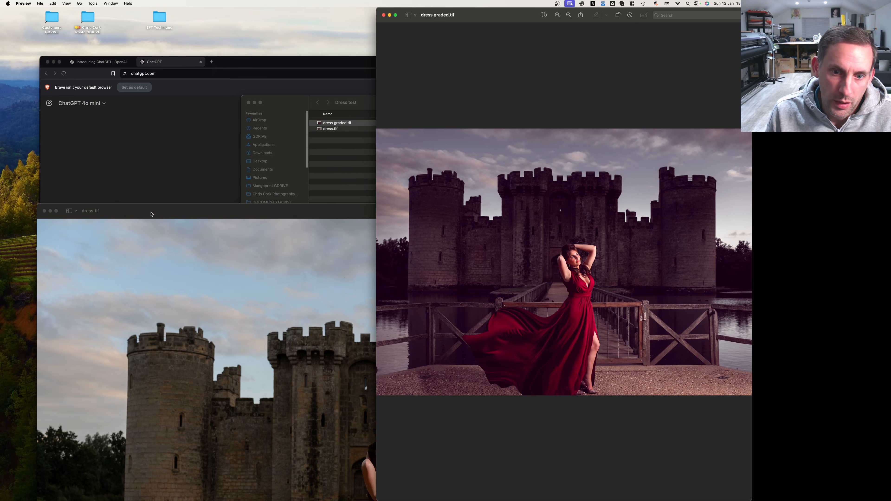
pyautogui.moveTo(239, 215); pyautogui.dragTo(2, 68)
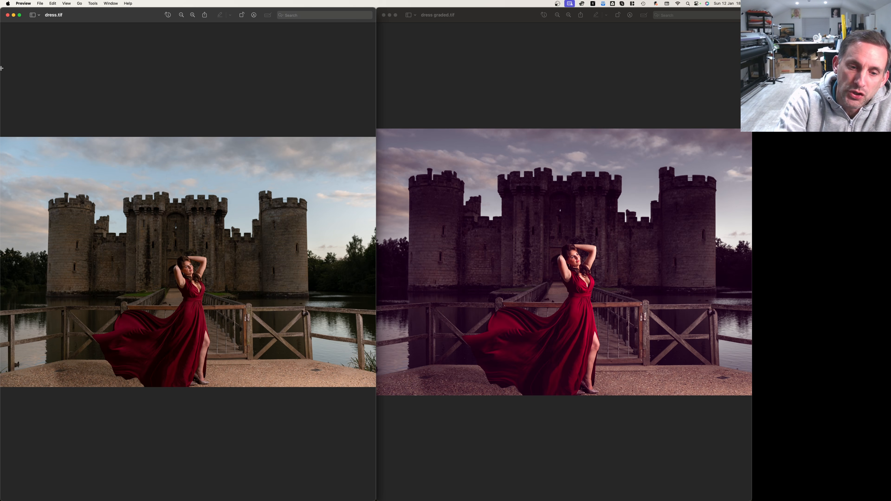
pyautogui.click(7, 15)
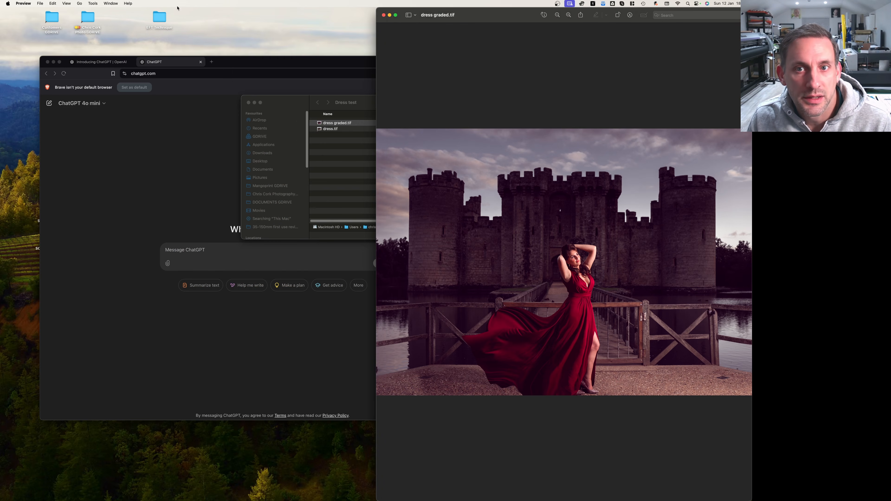
pyautogui.click(383, 15)
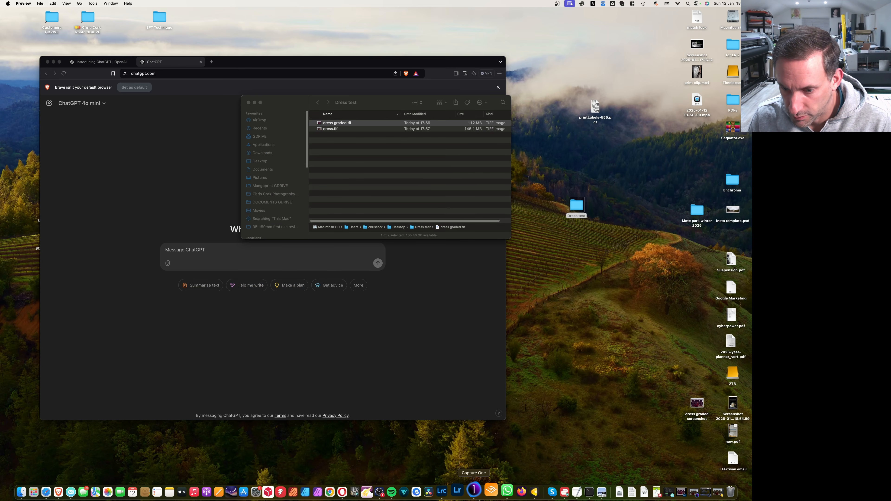
# Switch to Evoto and create an AI color look for dress.tif by uploading dress graded.tif for color matching
pyautogui.click(525, 492)
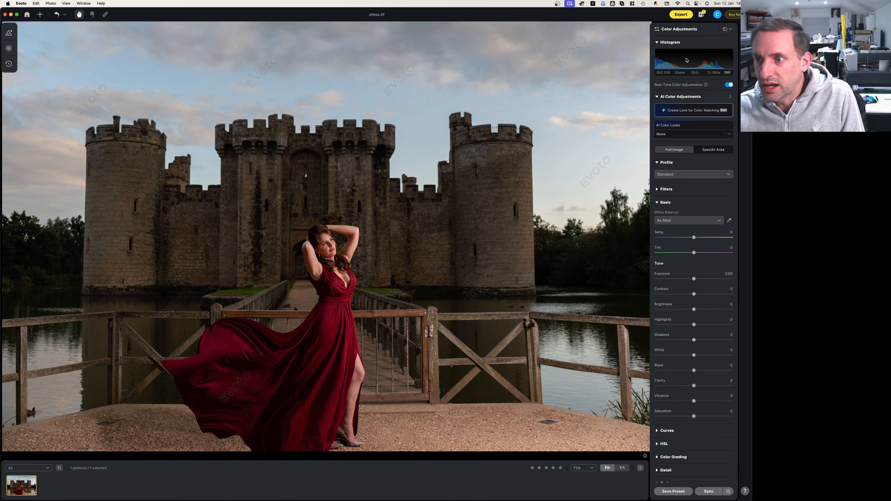
pyautogui.click(689, 110)
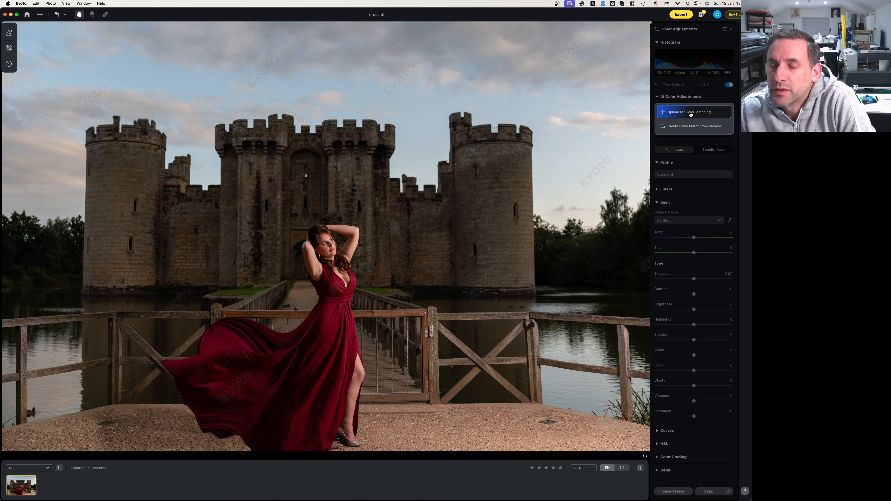
pyautogui.click(689, 114)
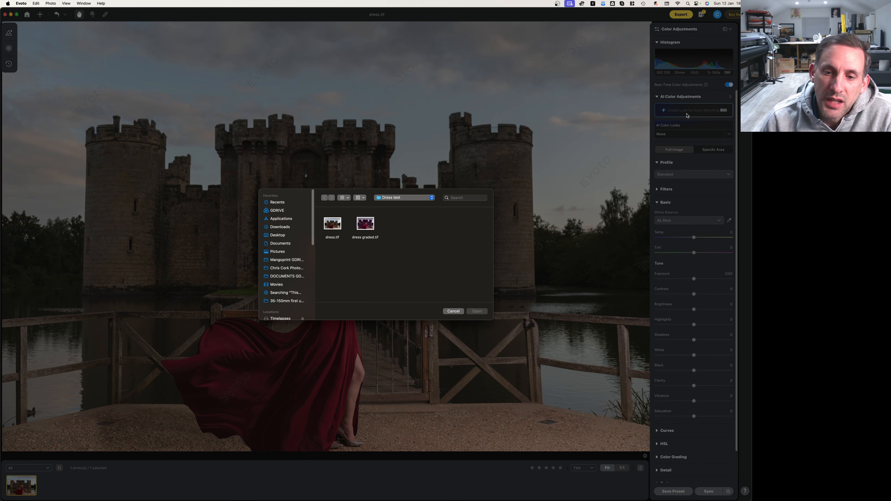
pyautogui.doubleClick(365, 224)
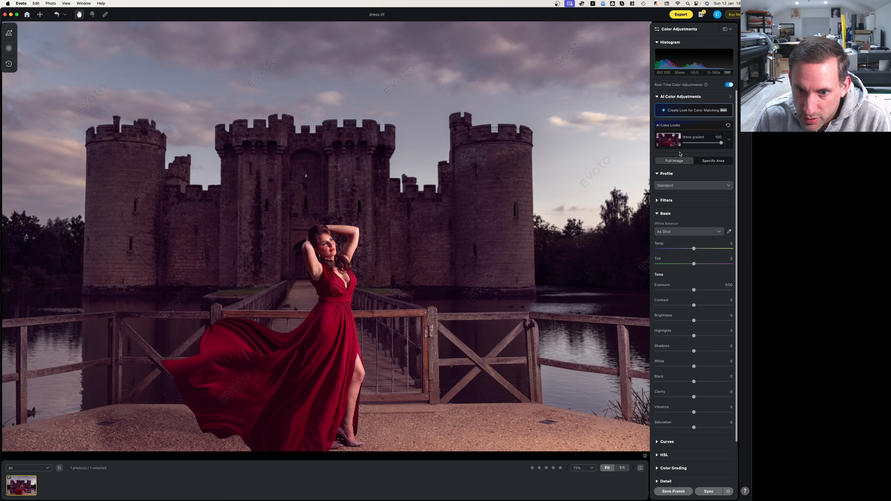
# Compare the color-matched photo with its original using the before/after view
pyautogui.click(640, 469)
pyautogui.click(640, 469)
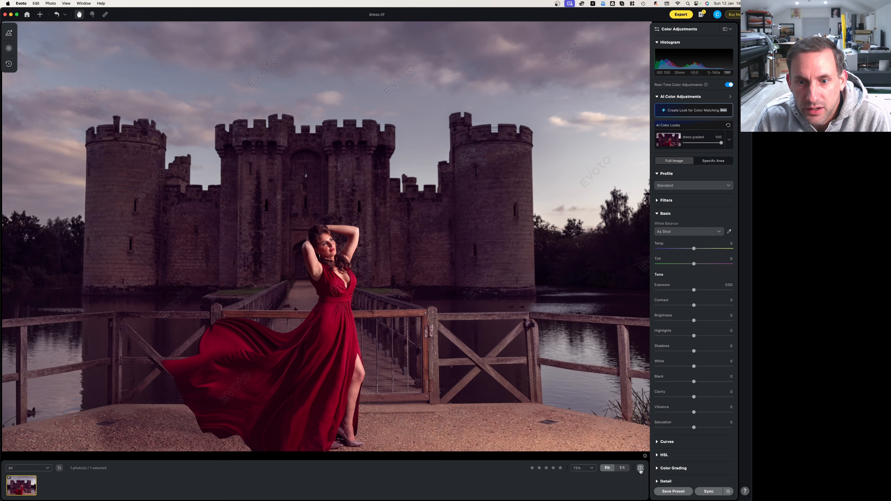
pyautogui.click(640, 469)
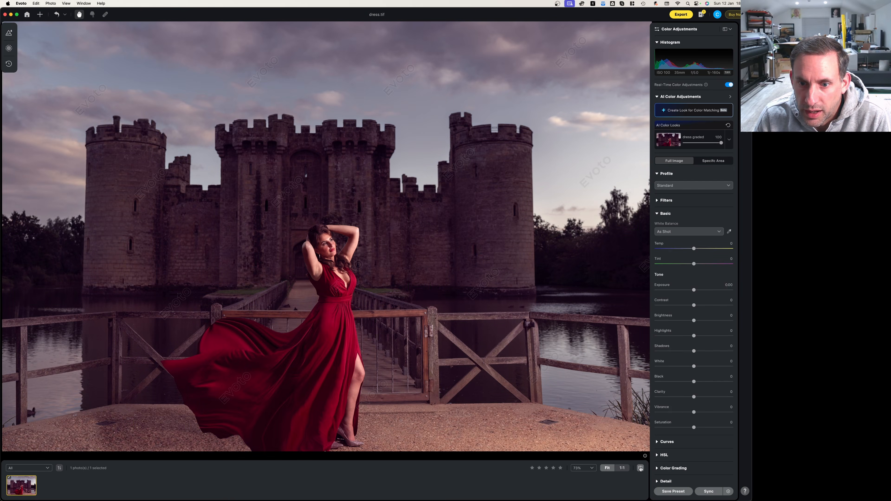
pyautogui.click(640, 468)
pyautogui.click(640, 469)
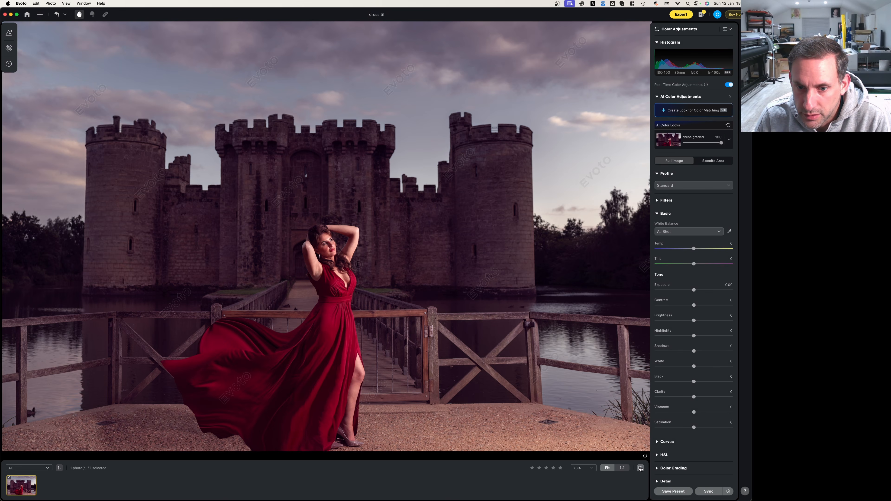
pyautogui.click(640, 469)
pyautogui.click(640, 469)
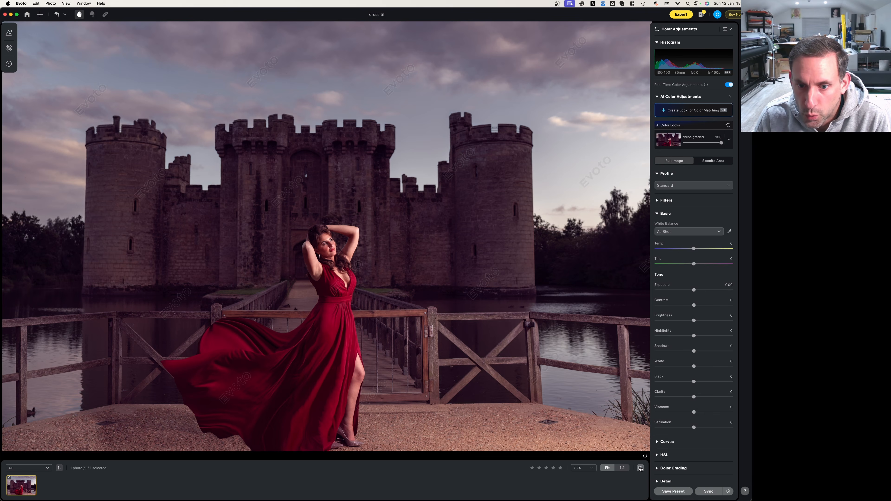
pyautogui.click(641, 469)
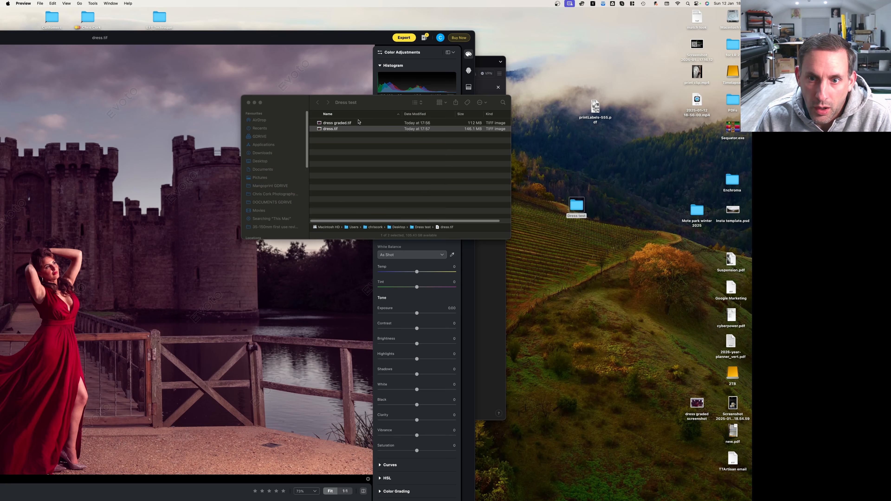
# Open dress graded.tif in Preview and tile it beside the Evoto window to compare the two grades
pyautogui.doubleClick(351, 123)
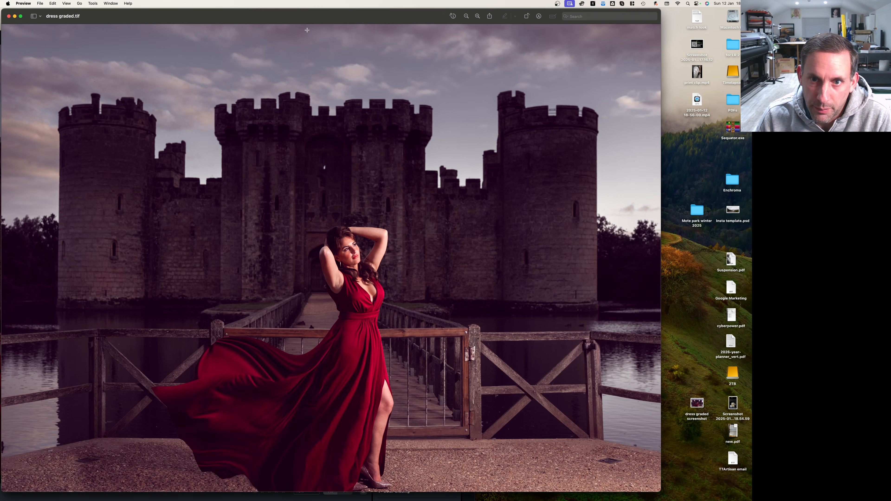
pyautogui.moveTo(296, 15); pyautogui.dragTo(751, 98)
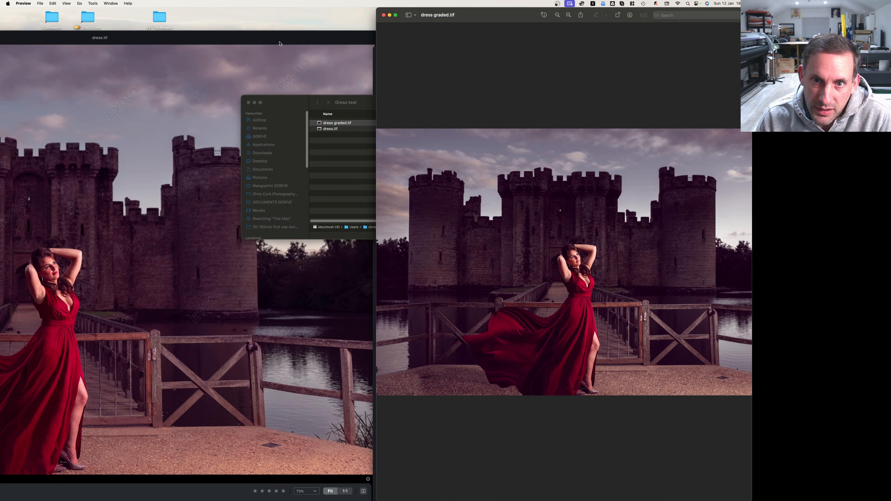
pyautogui.moveTo(280, 41); pyautogui.dragTo(1, 84)
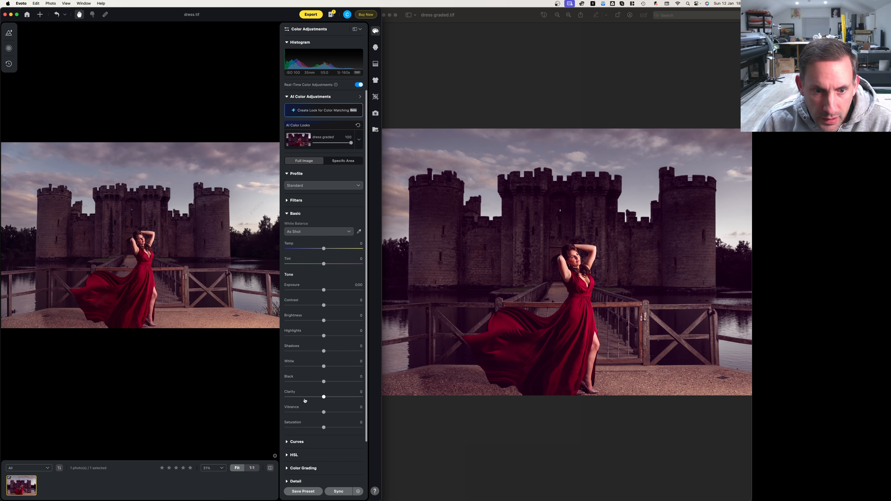
pyautogui.click(649, 331)
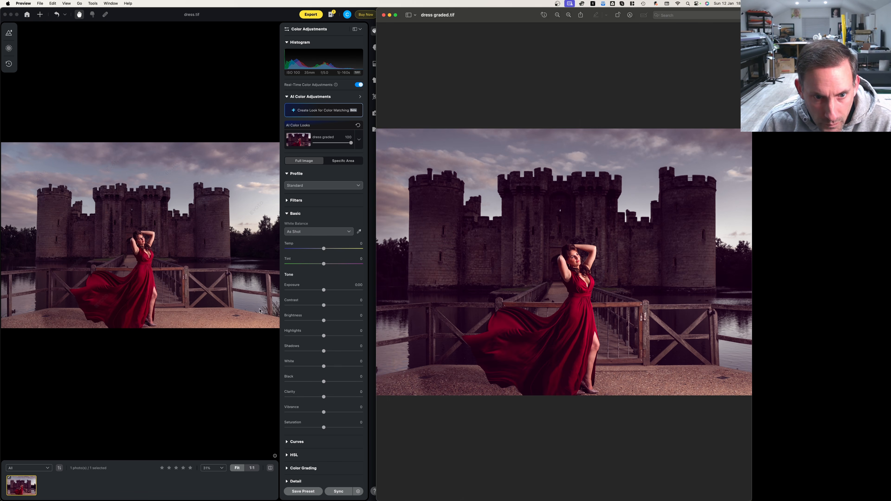
pyautogui.click(212, 265)
# Examine the strength control of the dress graded look and expand Curves to inspect its adjustments
pyautogui.moveTo(351, 143)
pyautogui.mouseDown()
pyautogui.moveTo(314, 144)
pyautogui.moveTo(356, 146)
pyautogui.mouseUp()
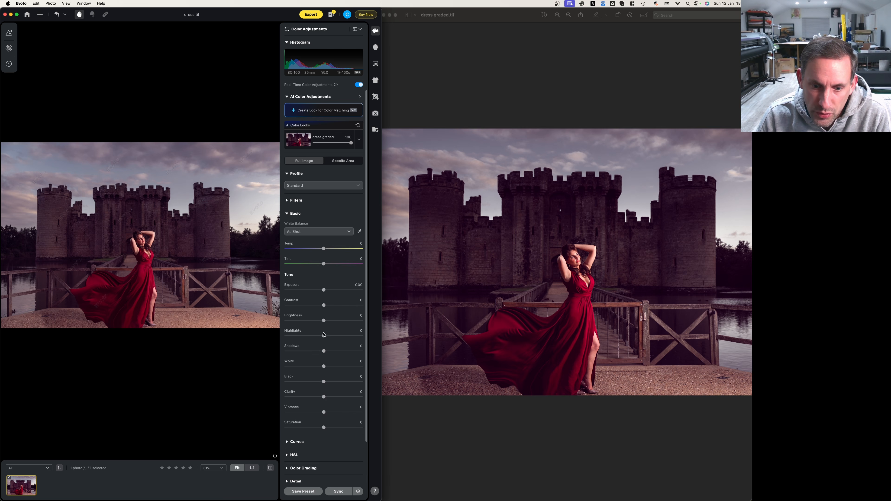
pyautogui.click(290, 440)
pyautogui.scroll(-4, 341, 365)
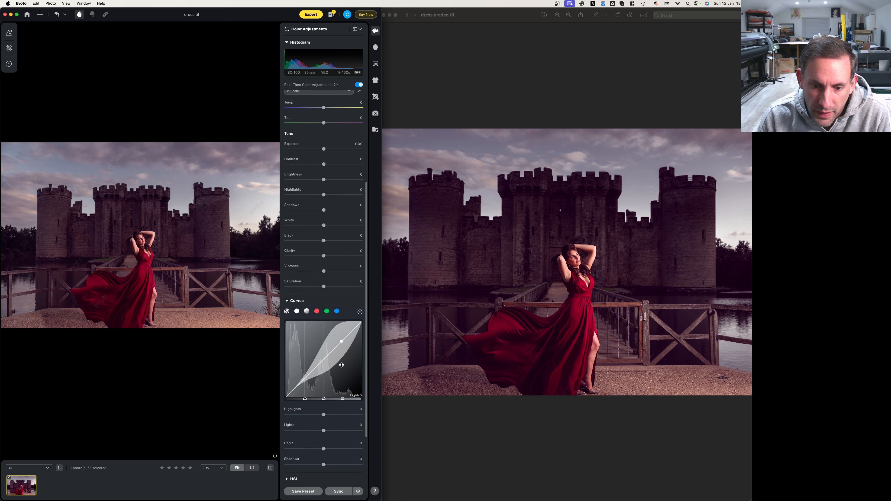
pyautogui.scroll(4, 349, 155)
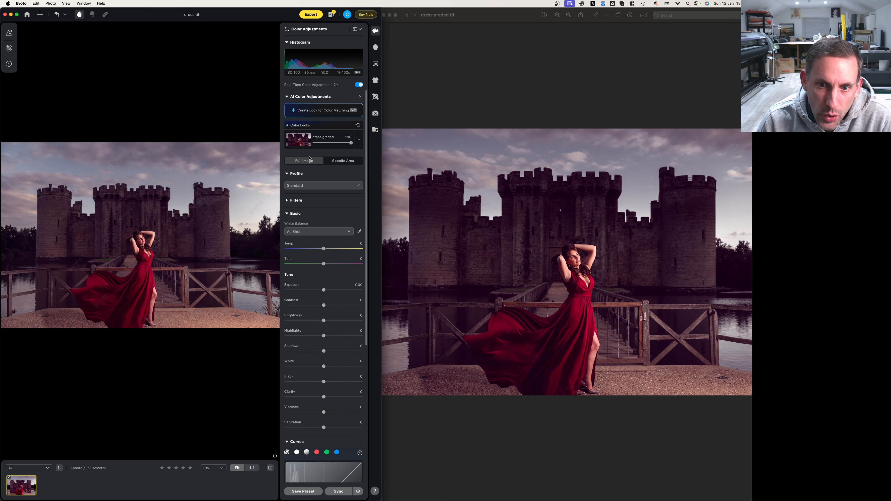
# Try Specific Area exposure changes, raising the background to 0.80 and testing the entire person, and reset both adjustments
pyautogui.click(346, 162)
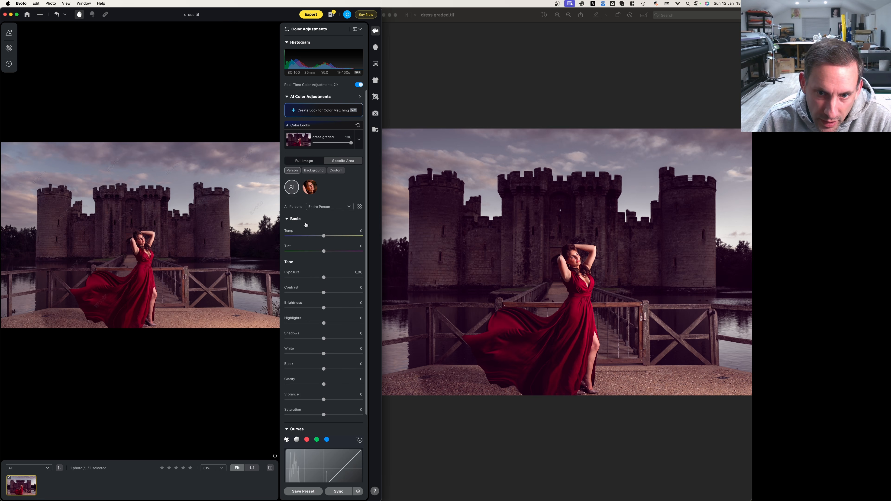
pyautogui.click(322, 171)
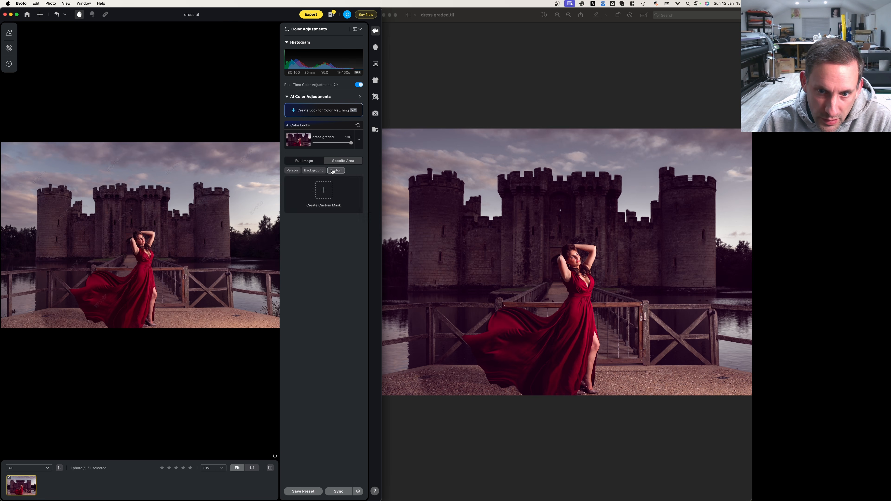
pyautogui.moveTo(323, 253); pyautogui.dragTo(326, 253)
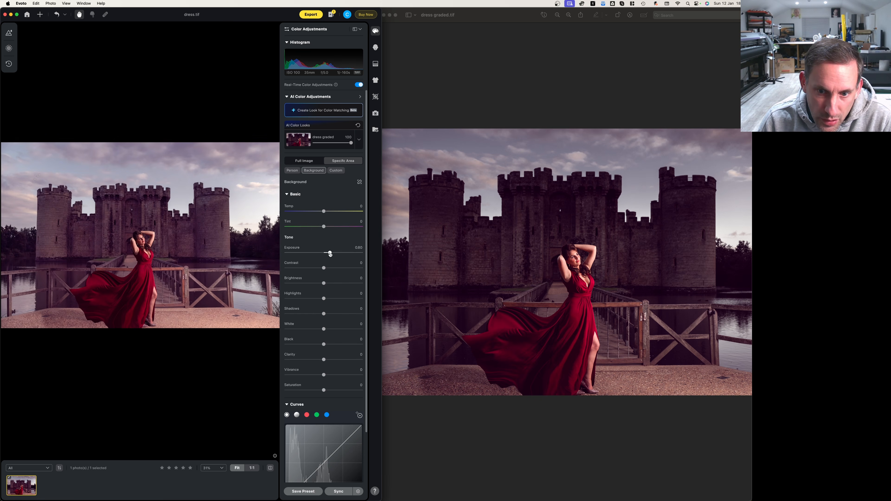
pyautogui.doubleClick(329, 253)
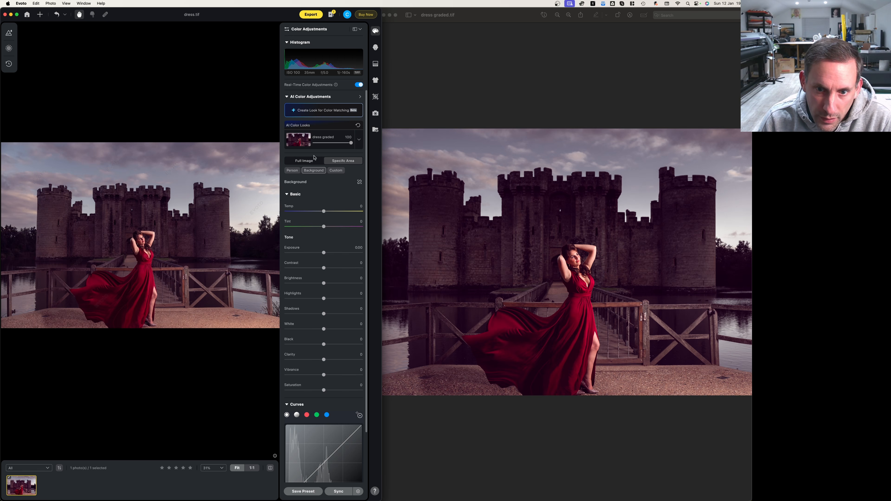
pyautogui.click(293, 172)
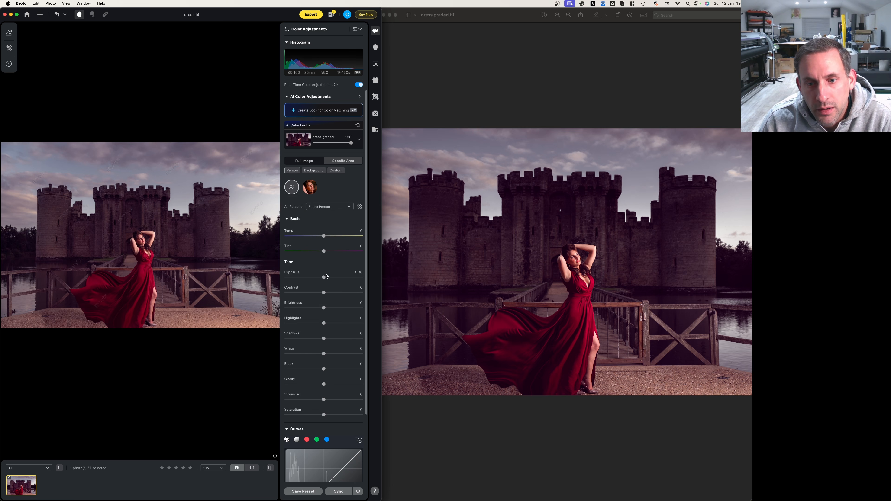
pyautogui.moveTo(326, 276); pyautogui.dragTo(324, 278)
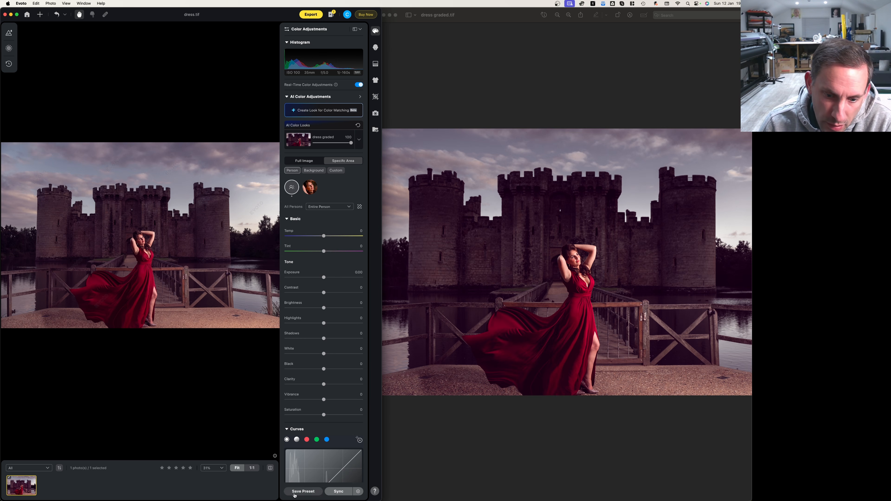
# Show the original dress photo briefly and return to the color-matched version
pyautogui.click(270, 469)
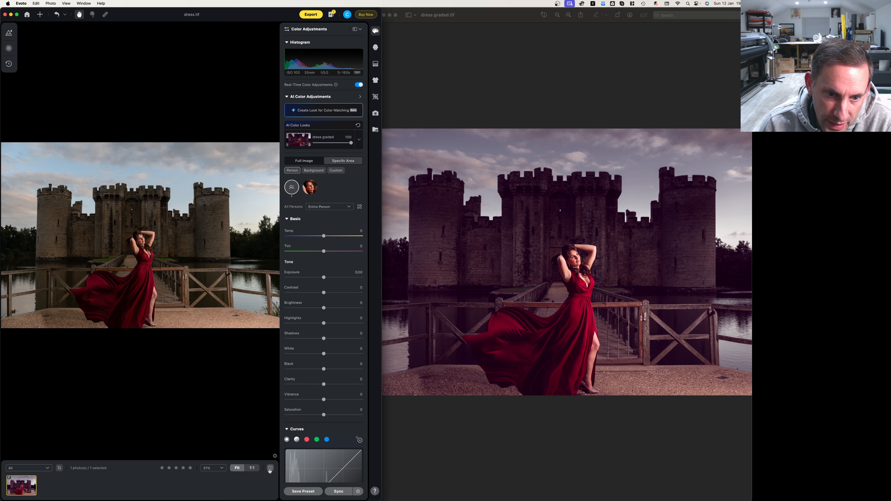
pyautogui.click(270, 469)
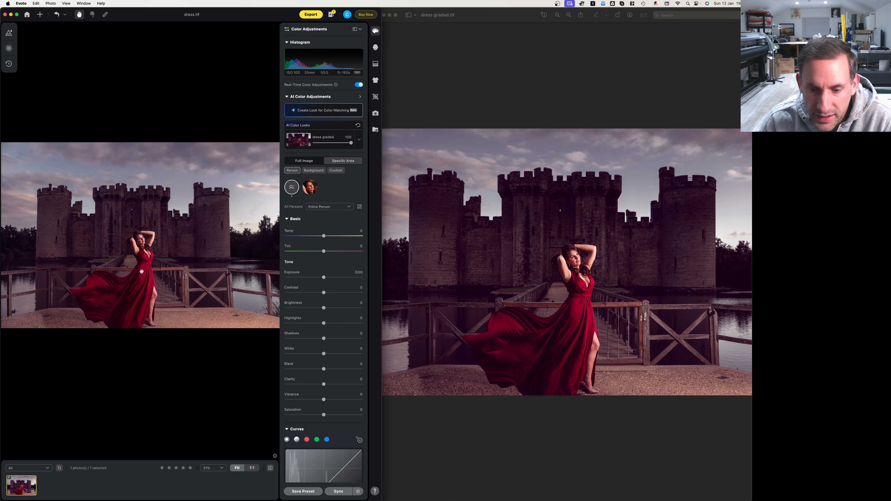
# Switch to Capture One and apply Match Look to dress.tif as a new layer at impact 125, using dress graded.tif as reference
pyautogui.moveTo(312, 500)
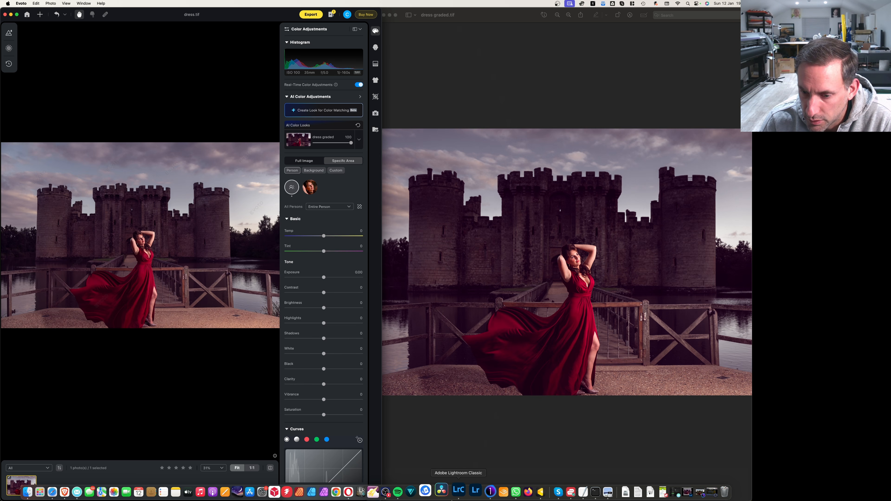
pyautogui.click(488, 496)
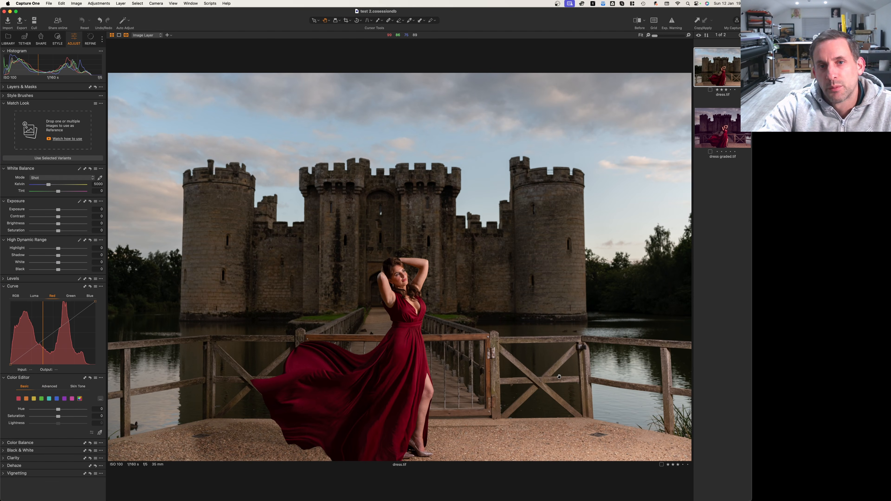
pyautogui.click(733, 116)
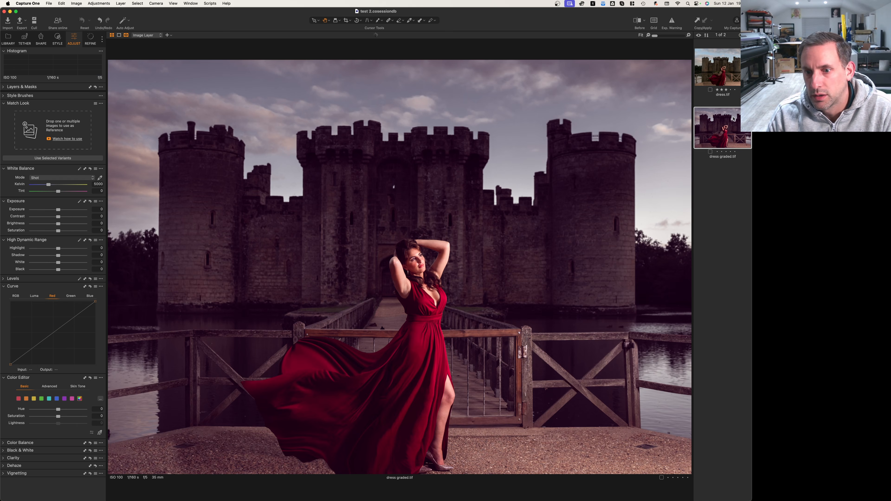
pyautogui.click(726, 65)
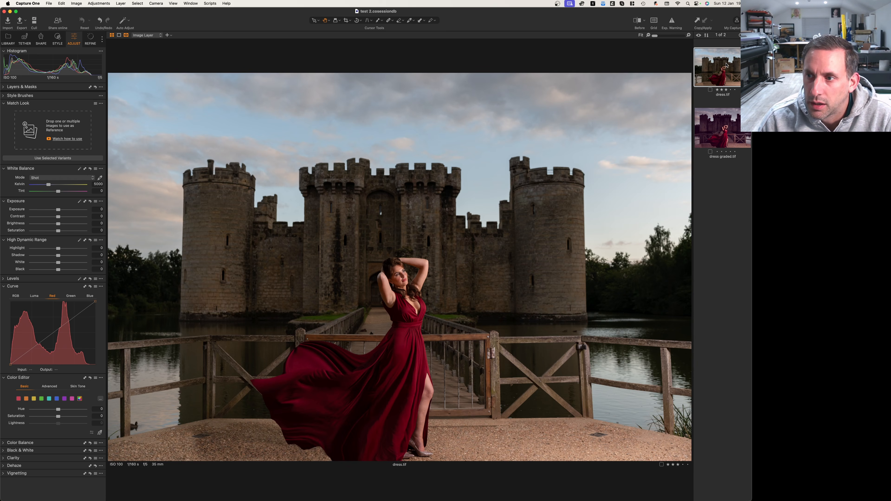
pyautogui.moveTo(727, 128); pyautogui.dragTo(42, 127)
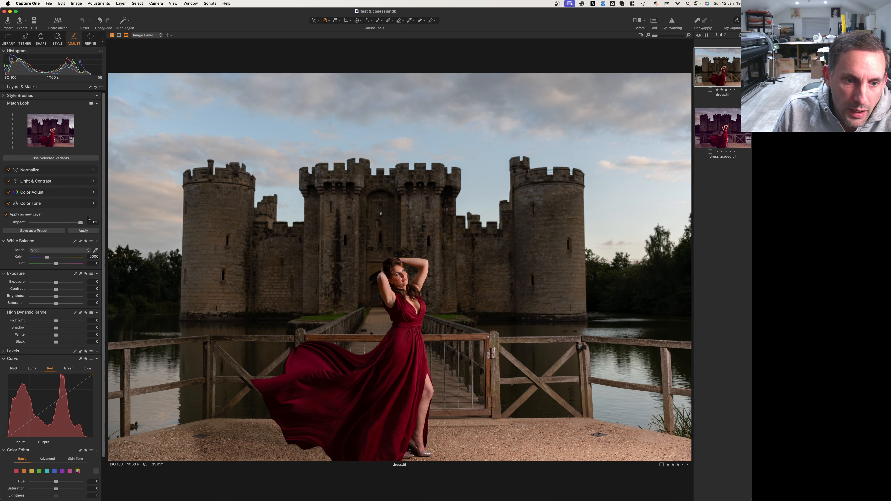
pyautogui.click(84, 231)
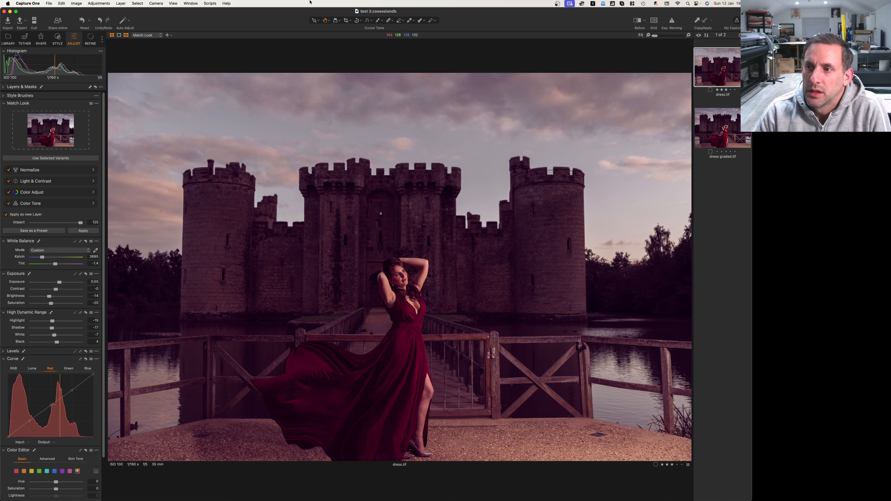
# Alternate between dress graded.tif and the matched dress.tif to compare their color grades
pyautogui.click(734, 137)
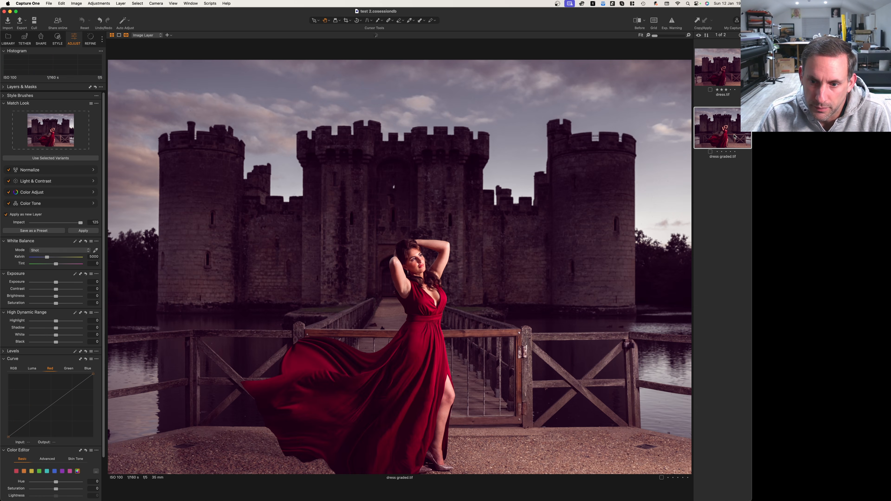
pyautogui.click(732, 83)
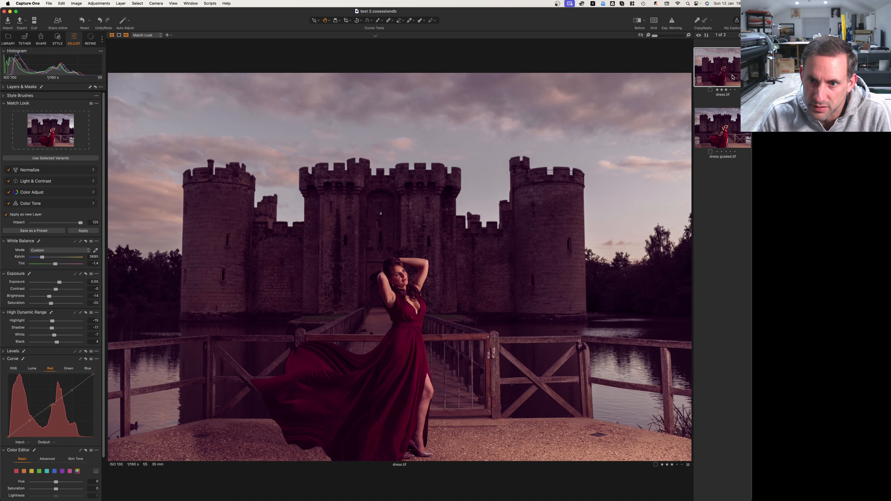
pyautogui.click(732, 117)
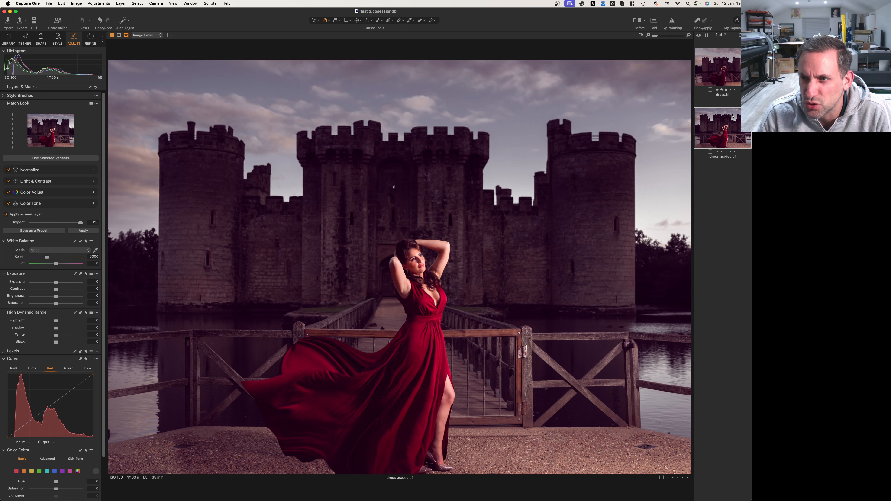
pyautogui.click(739, 83)
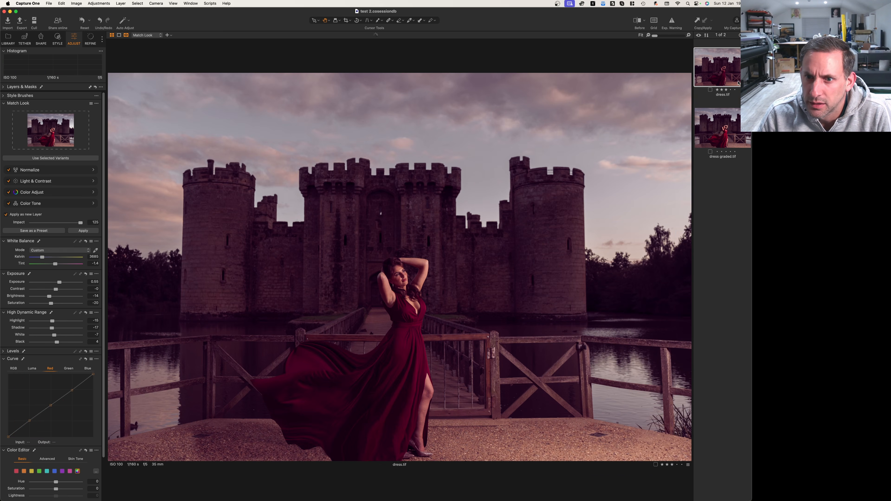
pyautogui.click(735, 137)
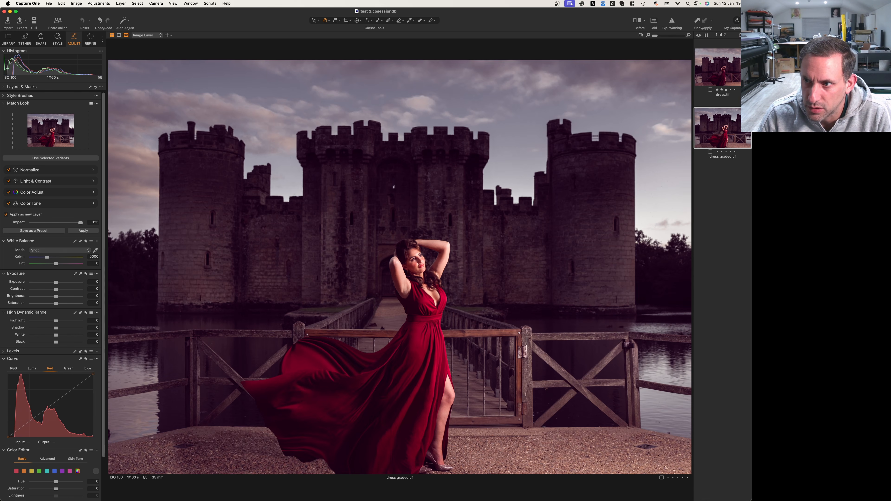
pyautogui.click(738, 79)
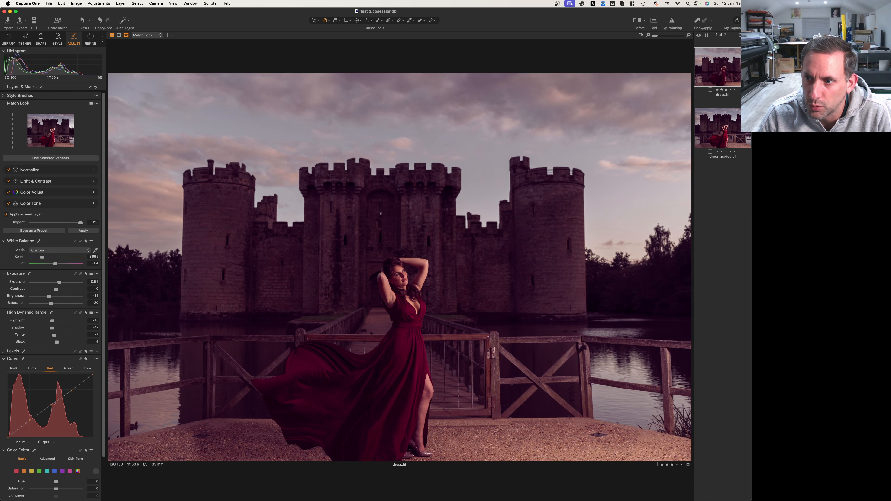
pyautogui.click(748, 138)
pyautogui.click(745, 81)
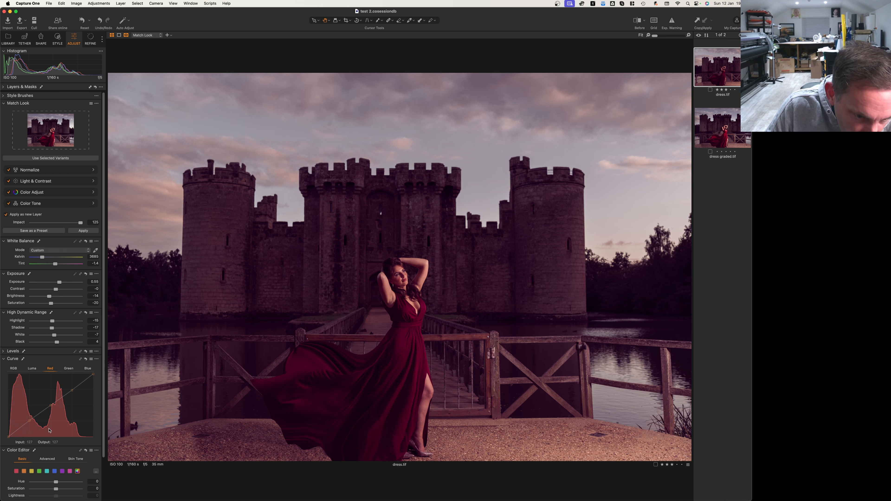
# Inspect the blue and red Curve channels and the Color Editor's red, orange, yellow, green and cyan adjustments on the matched dress.tif
pyautogui.click(86, 368)
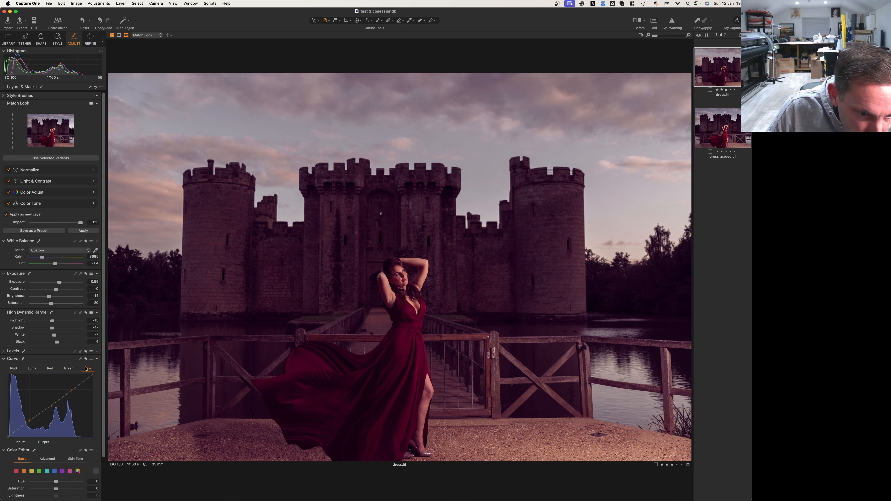
pyautogui.click(53, 370)
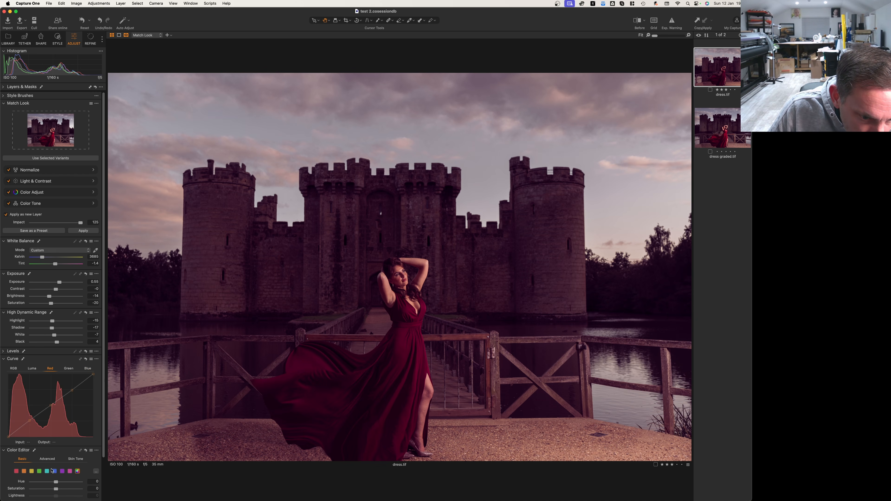
pyautogui.scroll(-3, 48, 421)
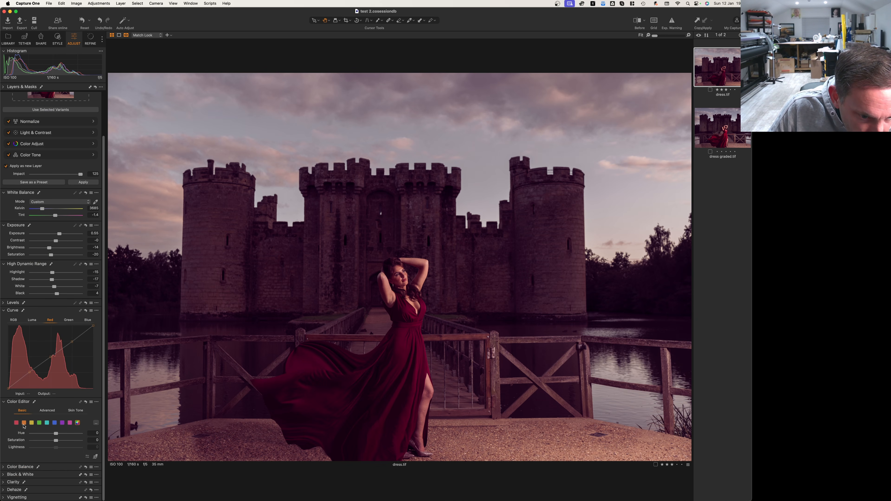
pyautogui.click(16, 424)
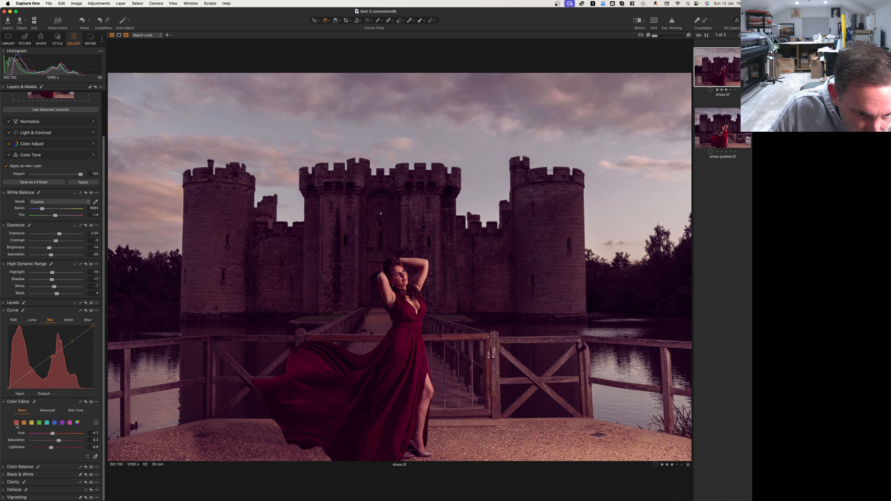
pyautogui.click(23, 425)
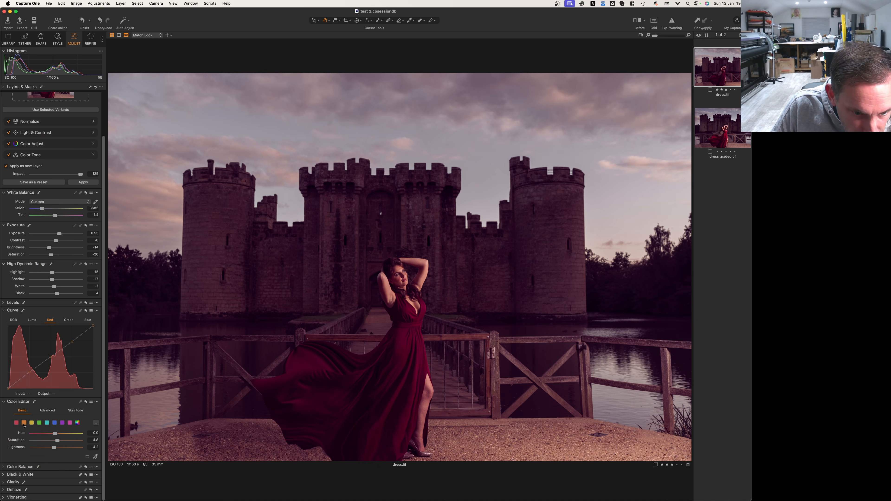
pyautogui.click(31, 424)
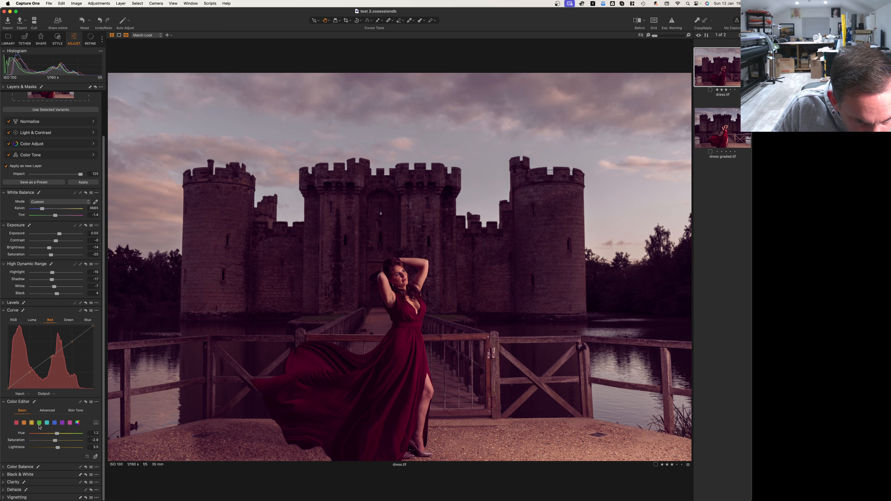
pyautogui.click(39, 423)
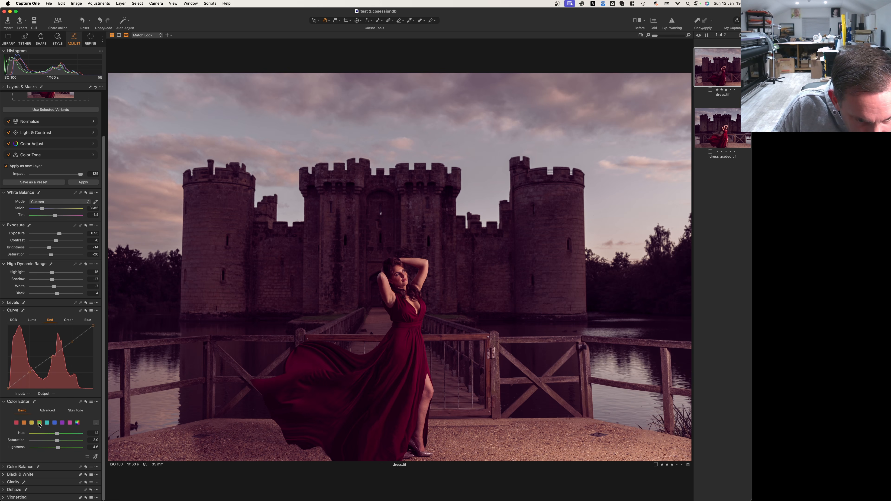
pyautogui.click(45, 424)
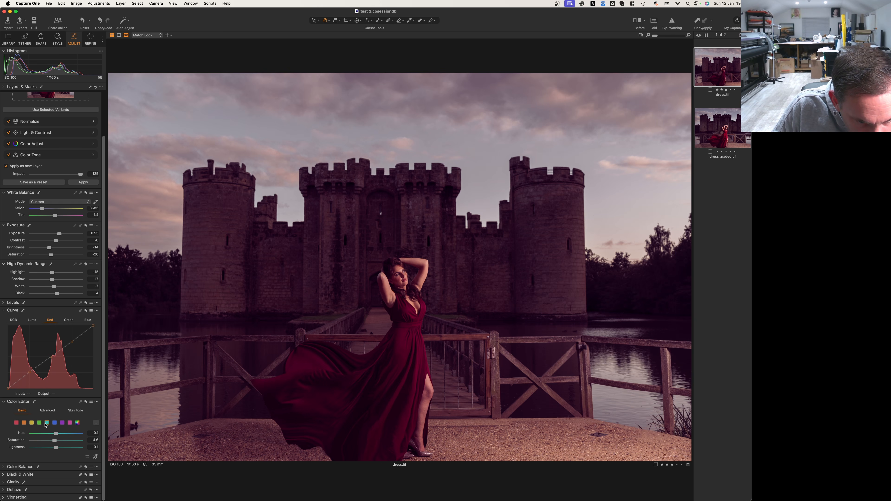
# Expand Color Balance and inspect the shadow, midtone and highlight color wheels of the Match Look layer
pyautogui.click(4, 467)
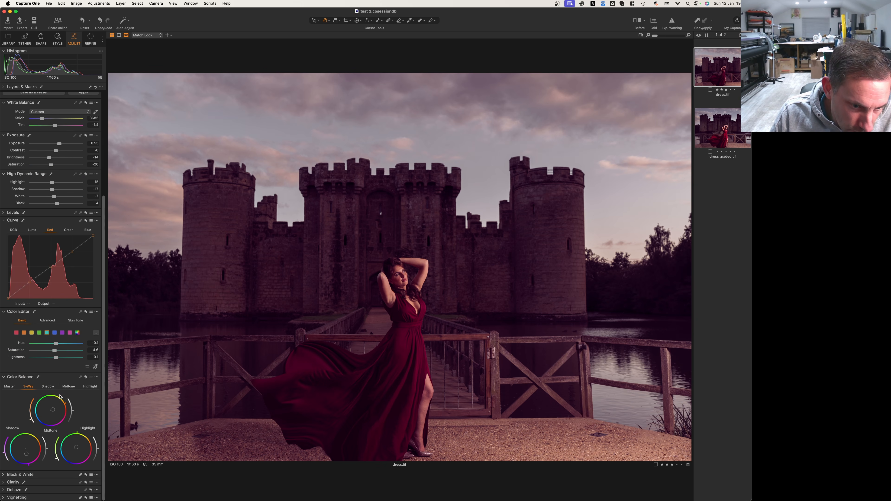
pyautogui.click(53, 388)
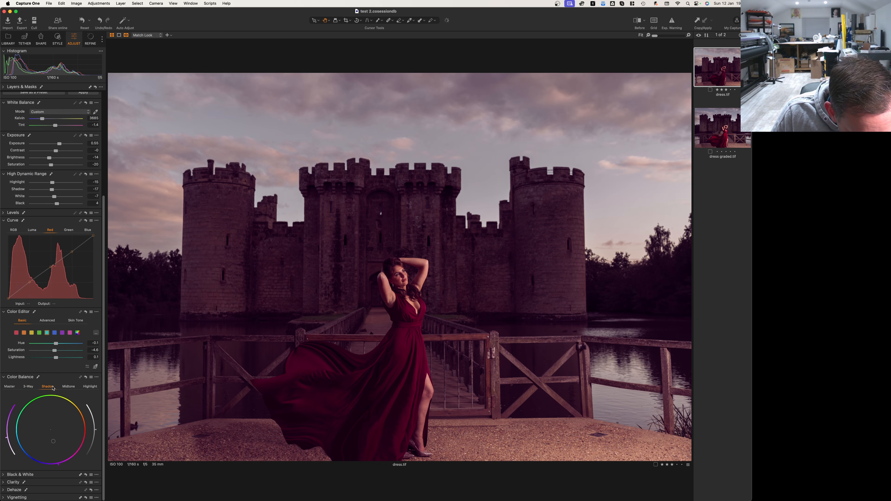
pyautogui.click(68, 387)
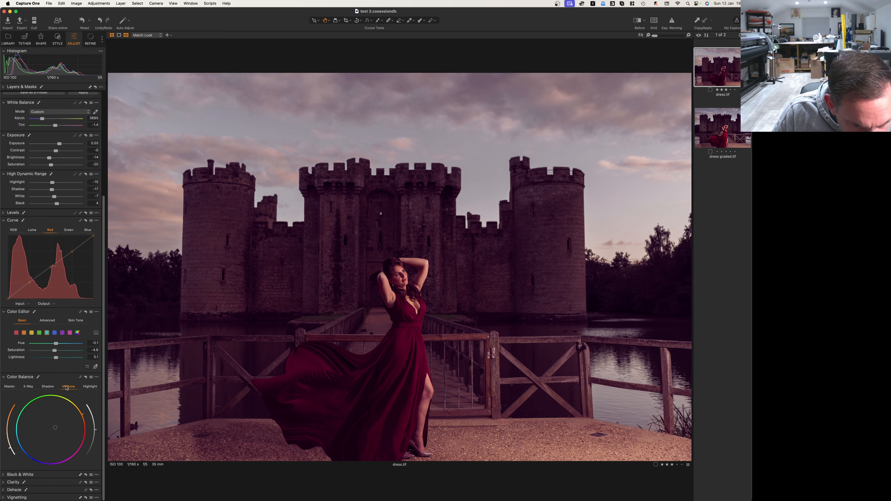
pyautogui.click(90, 387)
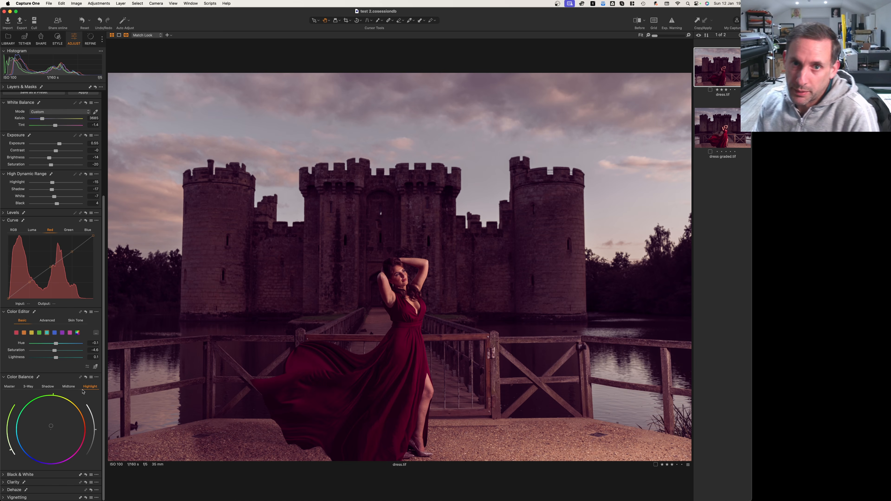
# Switch to Lightroom Classic and inspect the red and blue Tone Curve channels of the original dress grade
pyautogui.moveTo(129, 500)
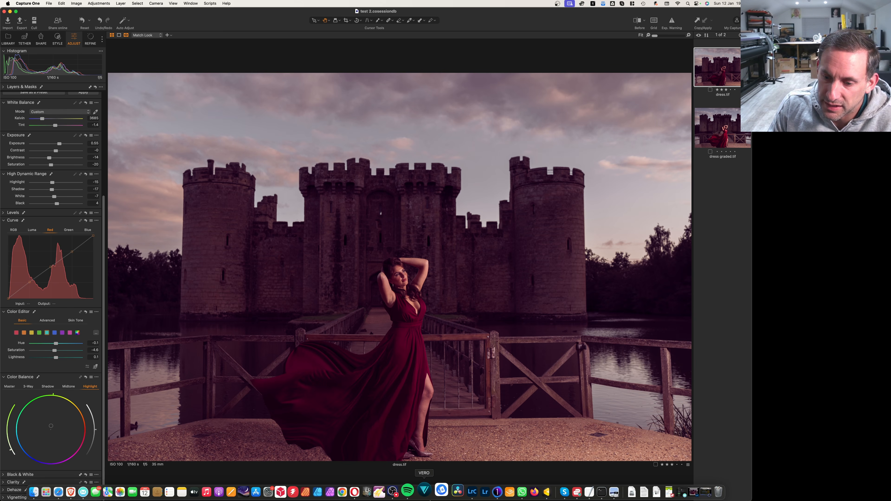
pyautogui.click(462, 498)
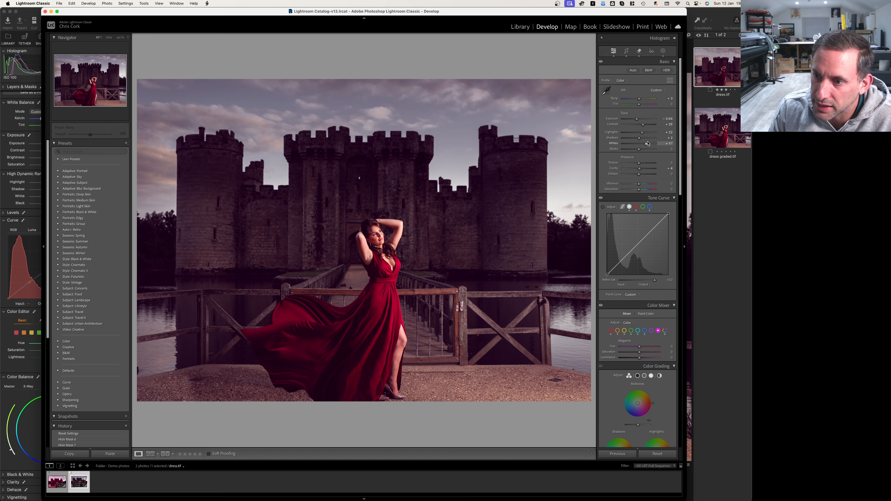
pyautogui.click(637, 207)
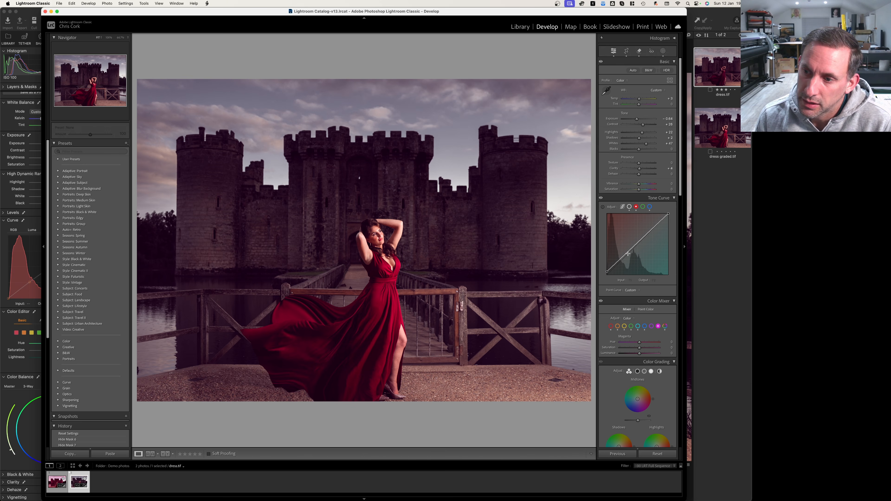
pyautogui.click(650, 207)
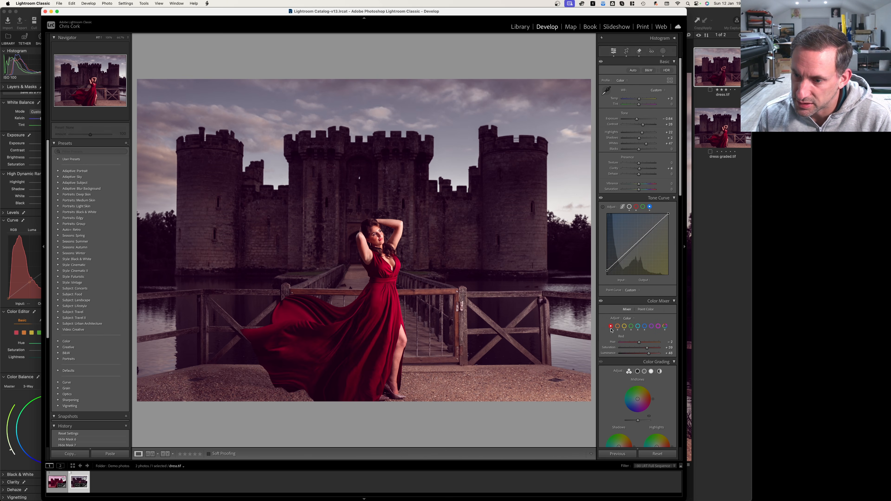
# Review the Color Mixer adjustments of the original grade across the color ranges from orange to magenta
pyautogui.click(617, 327)
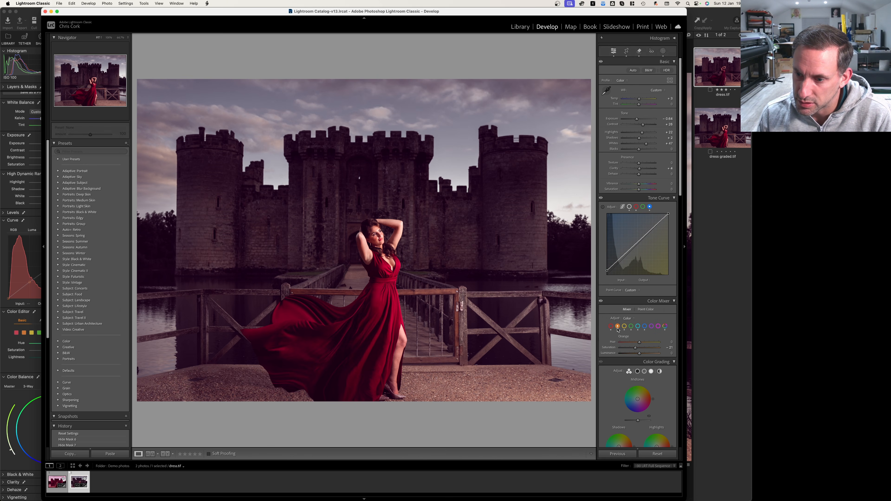
pyautogui.click(625, 327)
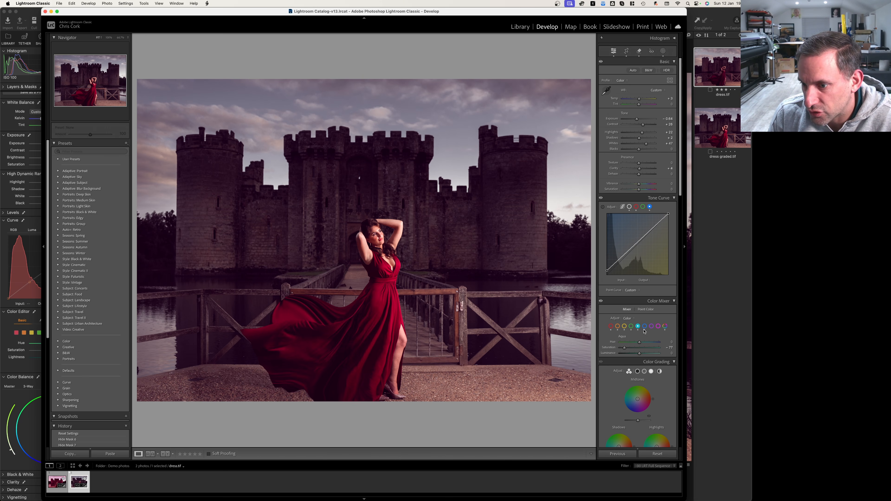
pyautogui.click(645, 327)
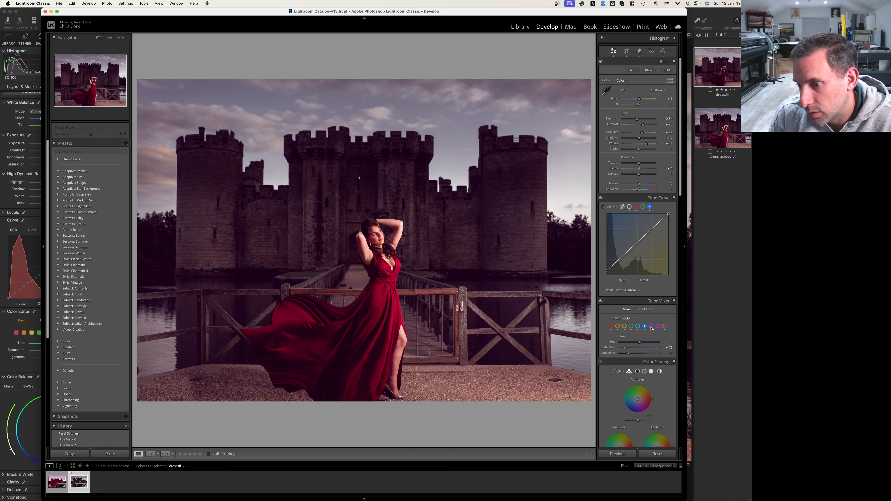
pyautogui.click(651, 326)
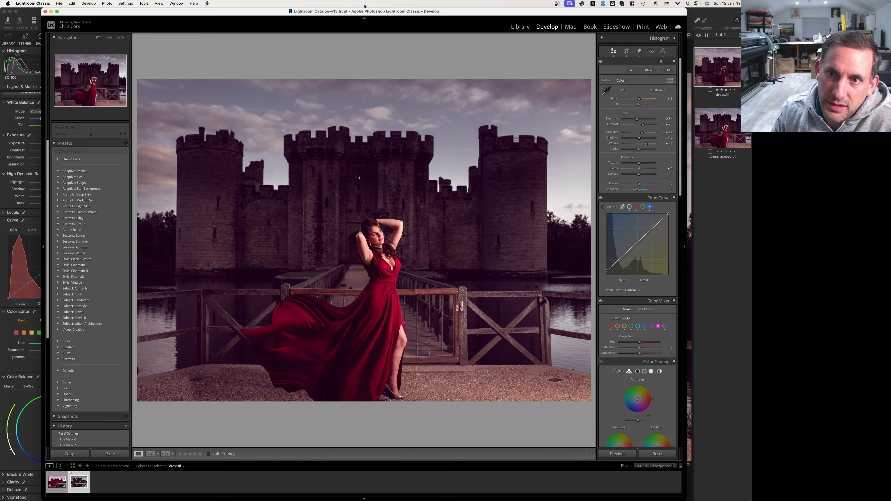
# Move the Lightroom Classic window out of the way and return to the matched dress.tif in Capture One
pyautogui.moveTo(363, 12); pyautogui.dragTo(743, 348)
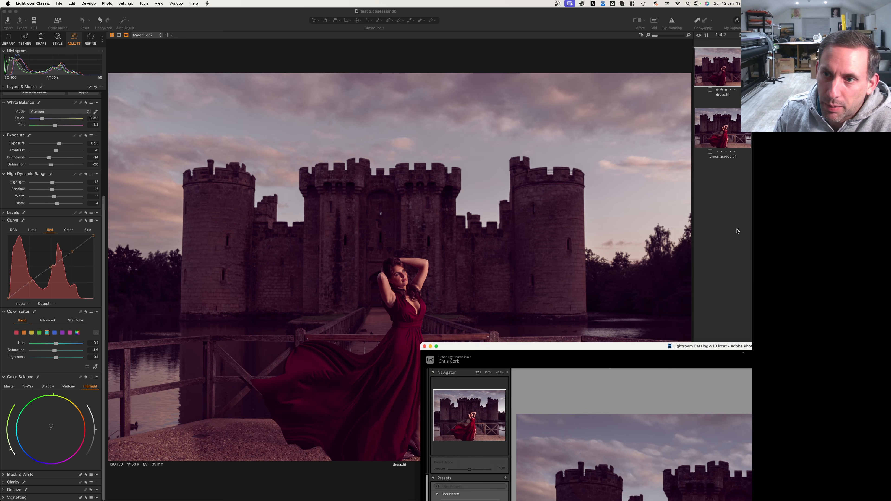
pyautogui.click(557, 22)
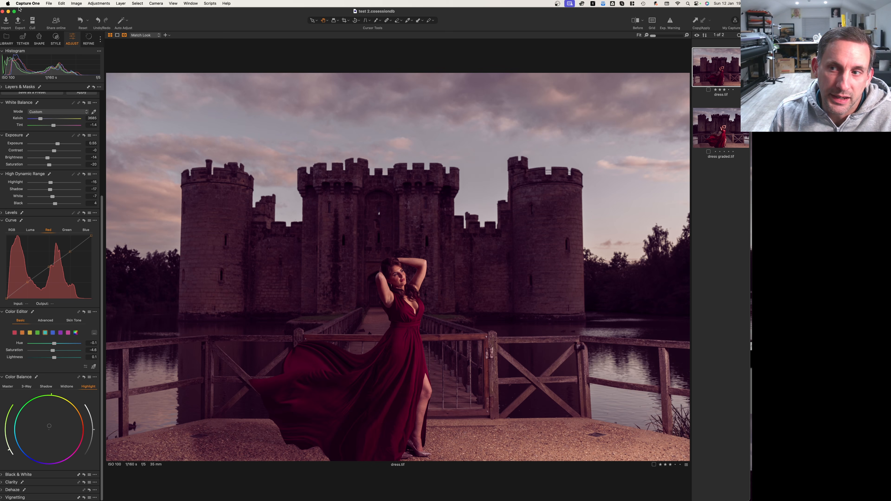
# Minimize Capture One, switch to ChatGPT in Brave and attach the graded dress image from the Desktop folder
pyautogui.click(9, 11)
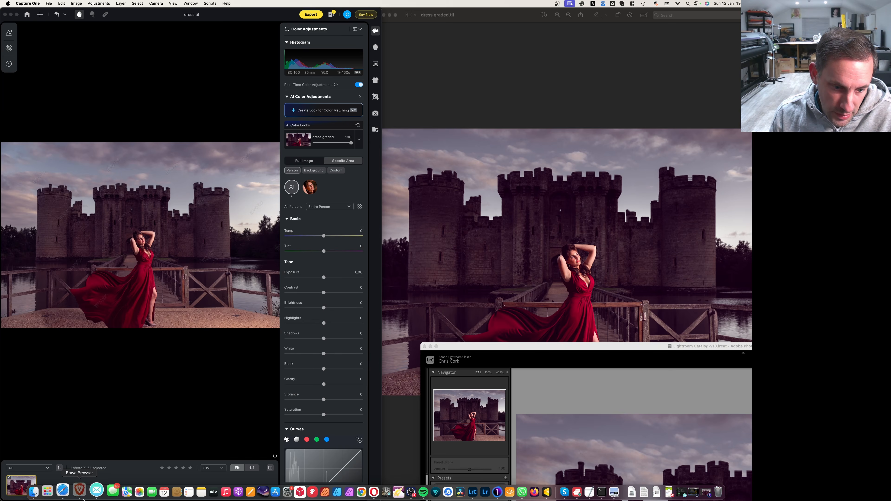
pyautogui.click(76, 490)
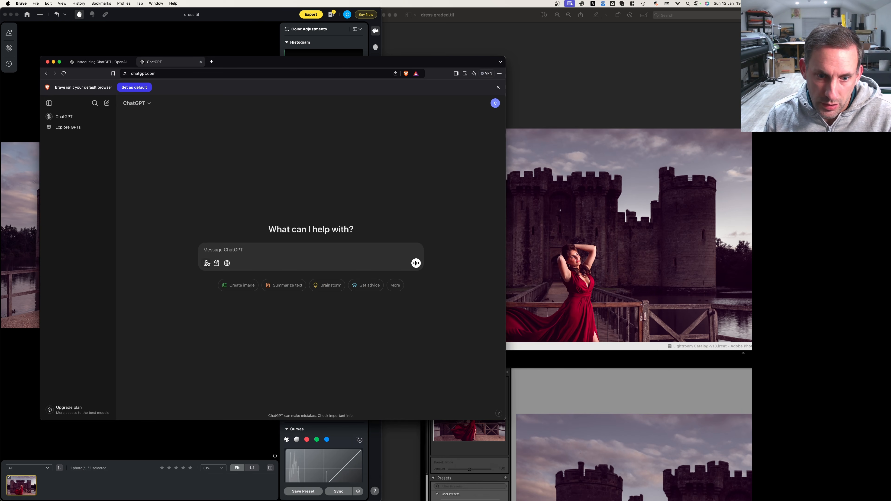
pyautogui.click(206, 263)
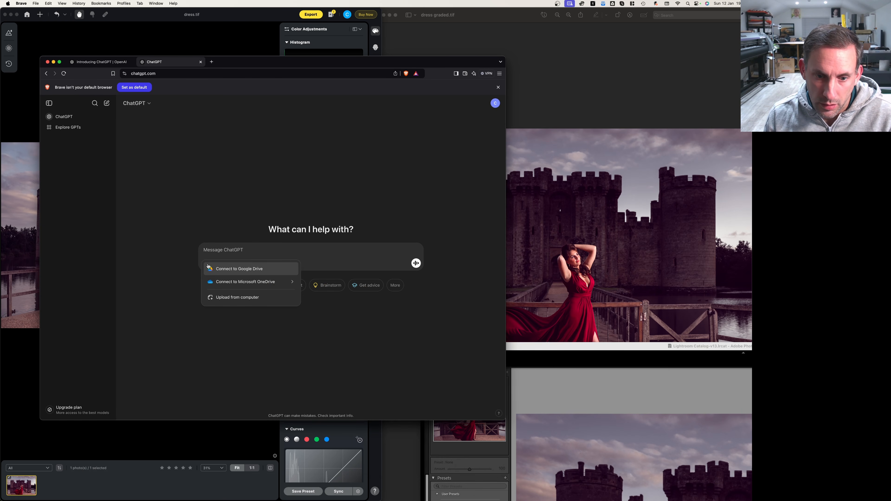
pyautogui.click(234, 297)
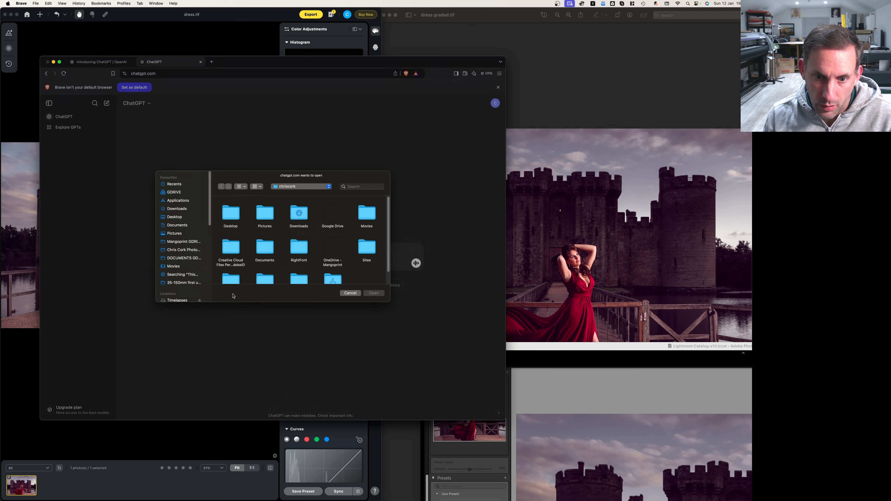
pyautogui.click(175, 219)
pyautogui.doubleClick(275, 221)
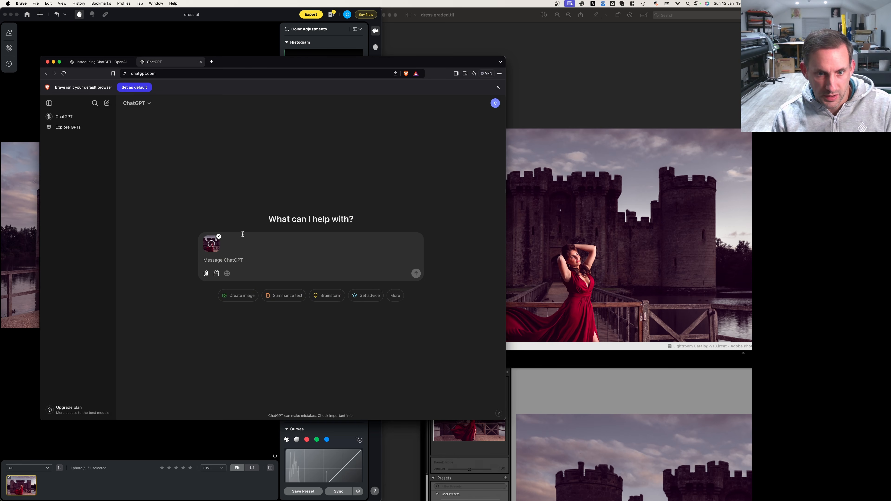
# Ask ChatGPT "What has been done to the attached image to achieve it's colour graded look?"
pyautogui.write('What')
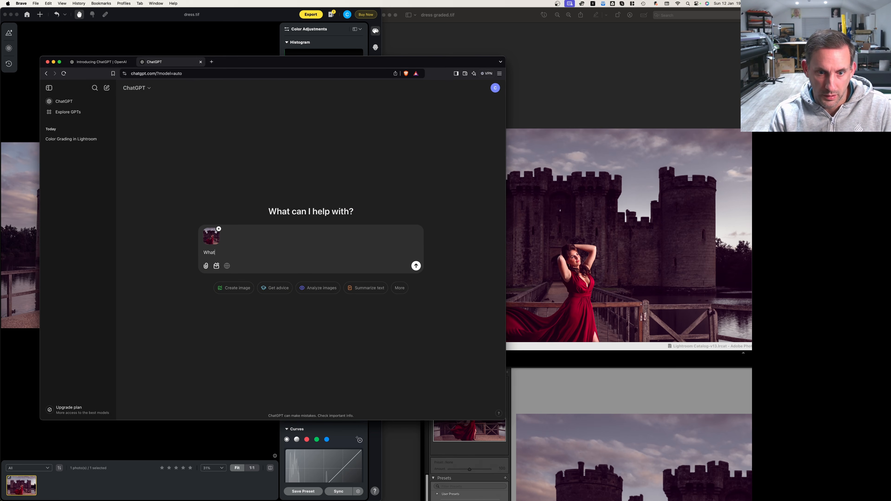
pyautogui.write(' has been done')
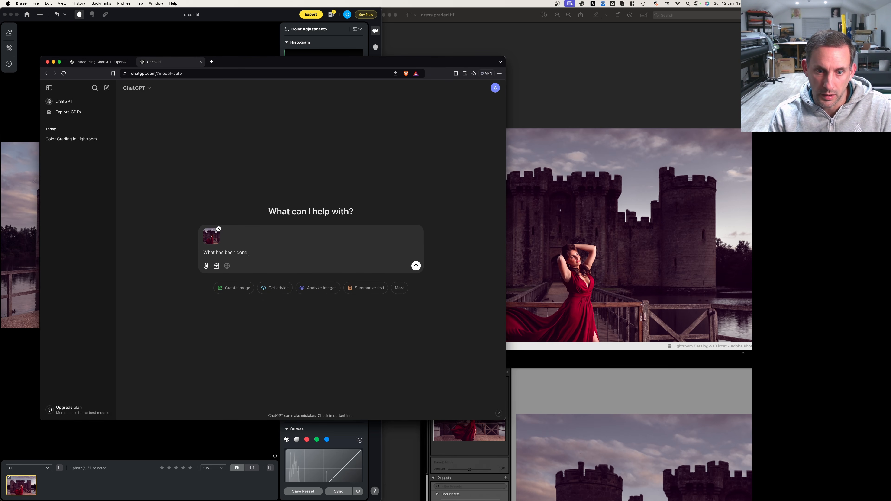
pyautogui.write(' to the attache')
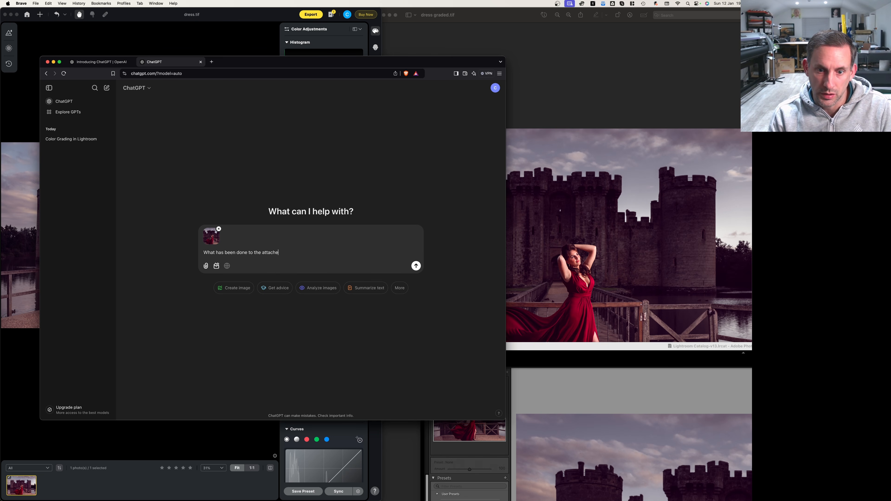
pyautogui.write('d image to ach')
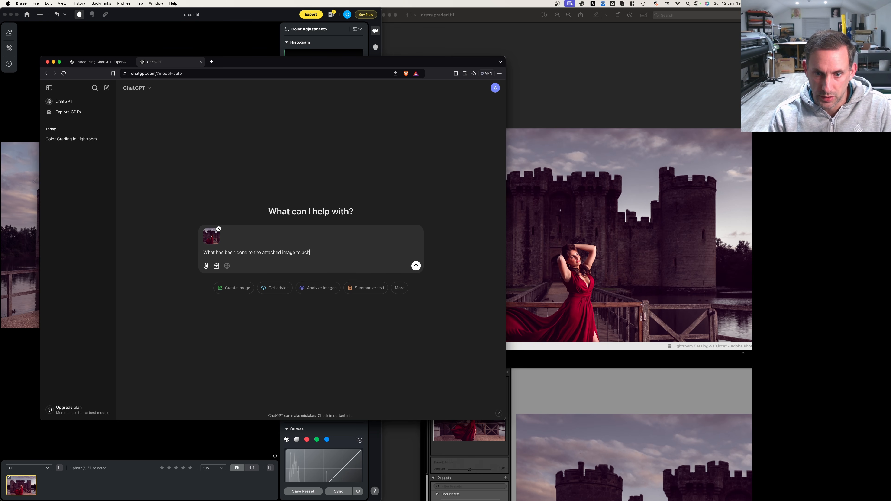
pyautogui.write("ieve it's c")
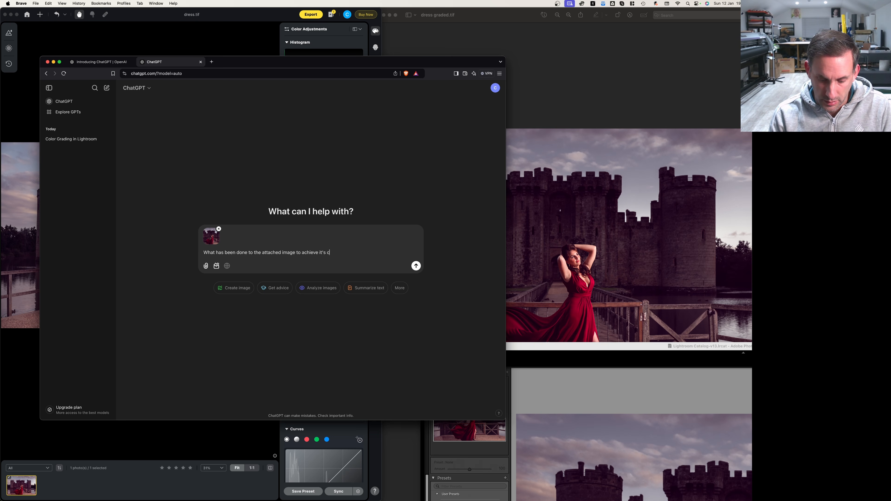
pyautogui.write('olour ')
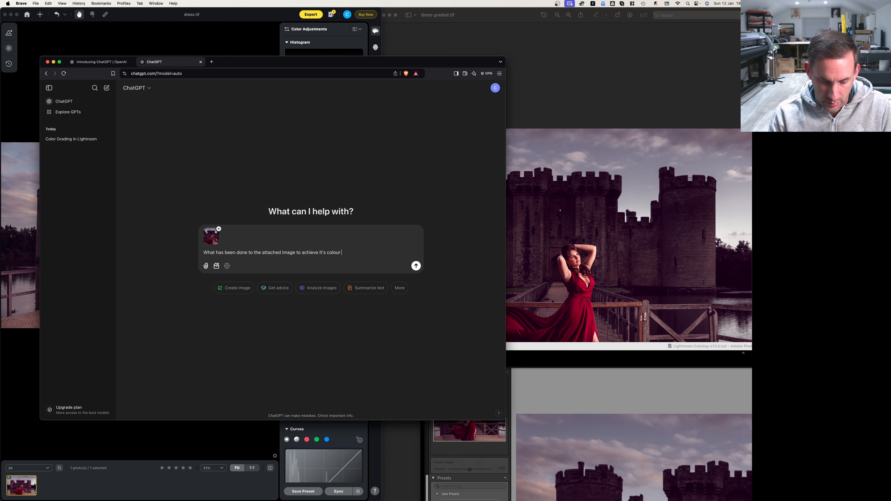
pyautogui.write('graded look?')
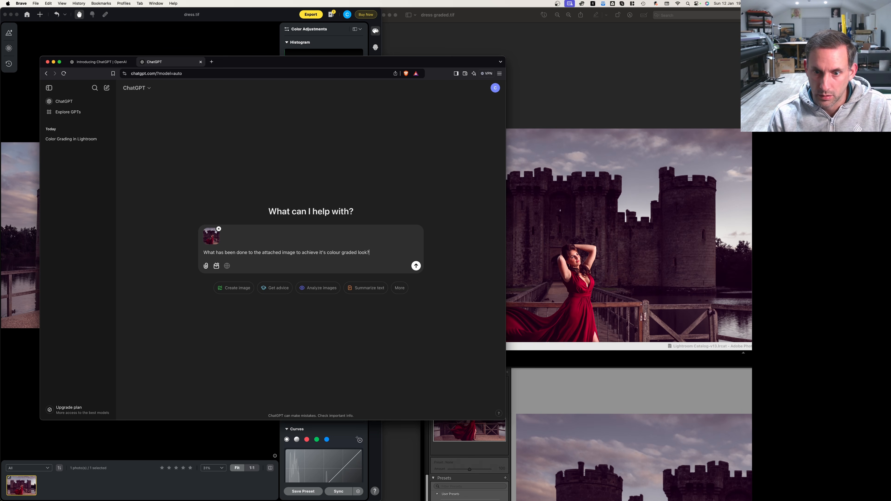
pyautogui.press('Return')
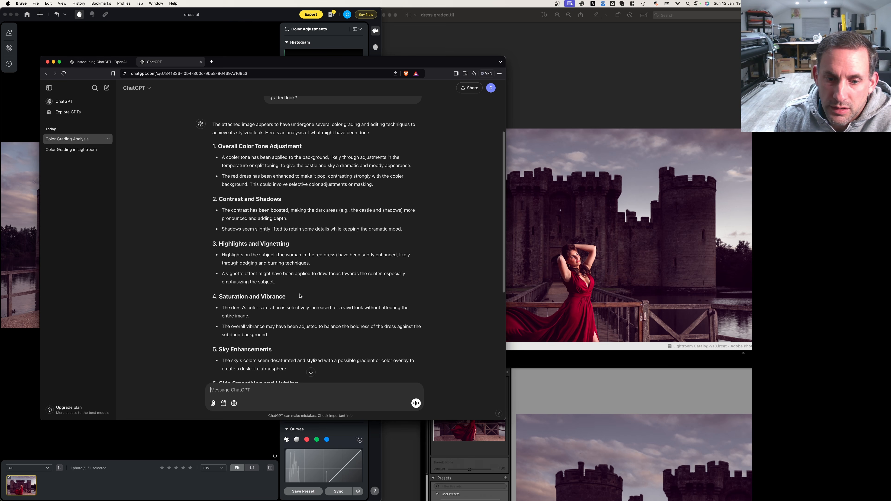
# Read through ChatGPT's analysis of the color grade, from overall color tone to depth of field
pyautogui.scroll(-2, 301, 294)
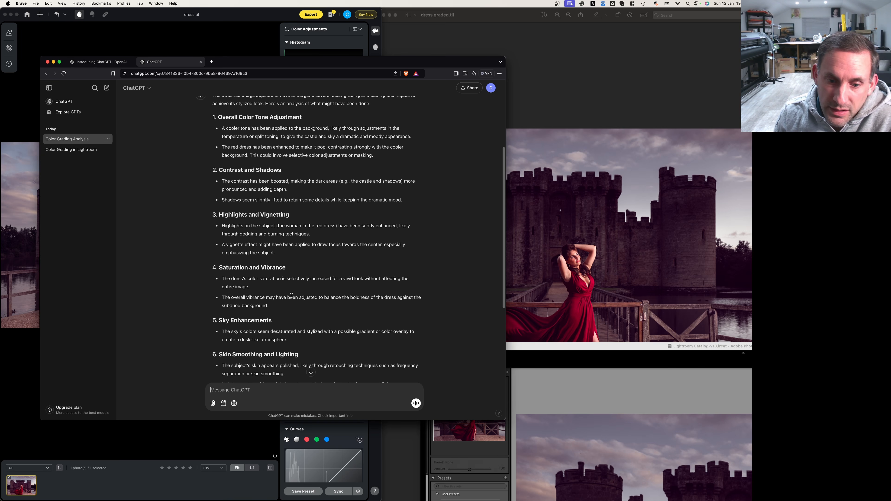
pyautogui.scroll(-1, 299, 289)
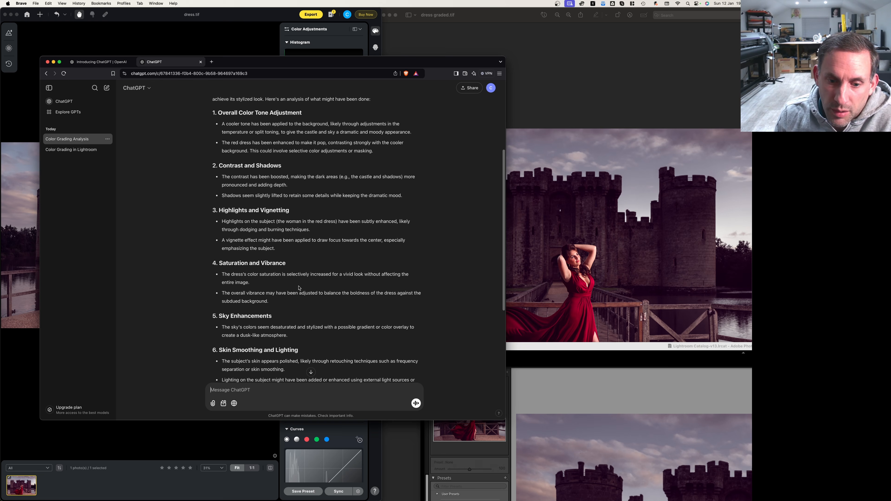
pyautogui.scroll(-2, 299, 289)
pyautogui.scroll(-10, 299, 289)
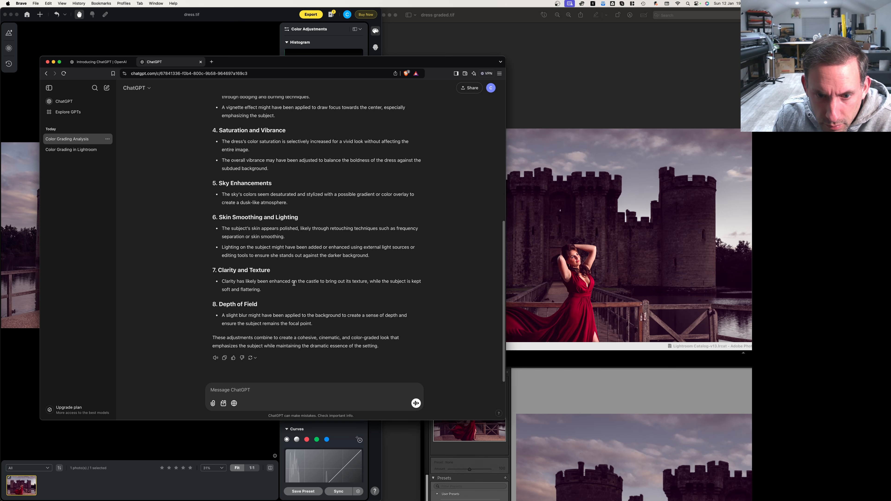
pyautogui.scroll(15, 294, 283)
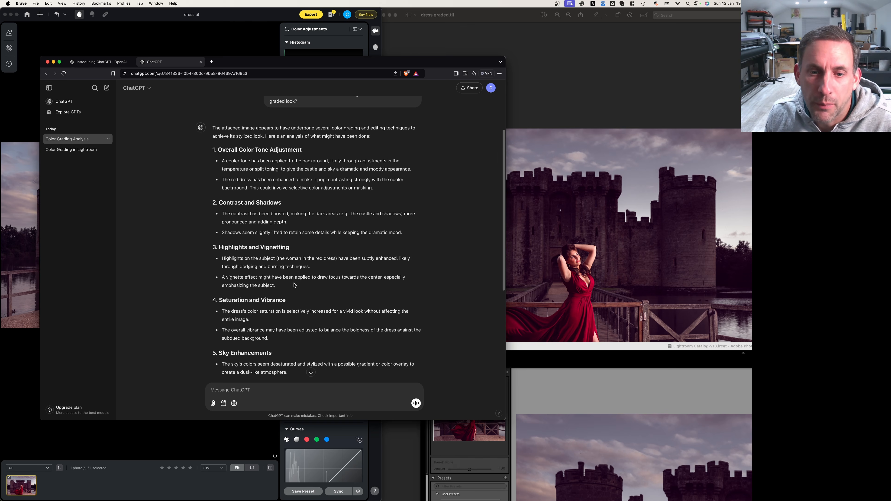
pyautogui.scroll(-15, 294, 285)
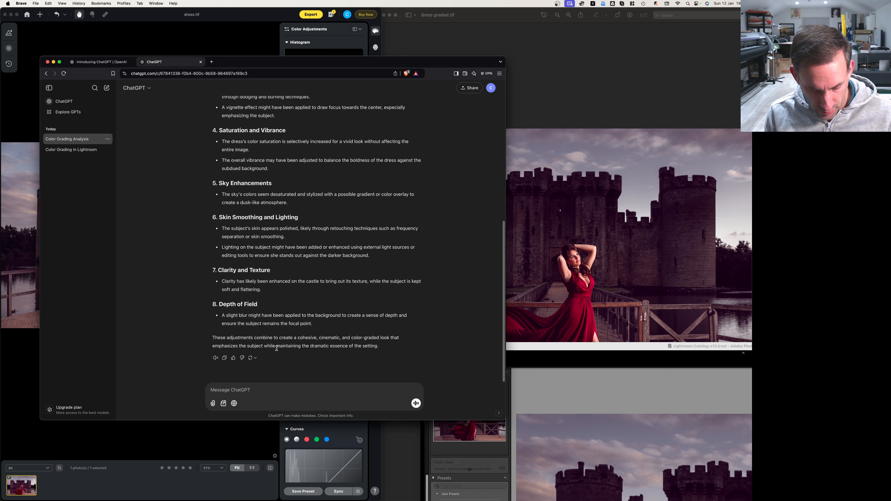
# Ask ChatGPT the follow-up question "what has been done to the curves to achieve it's look"
pyautogui.write('what has been do')
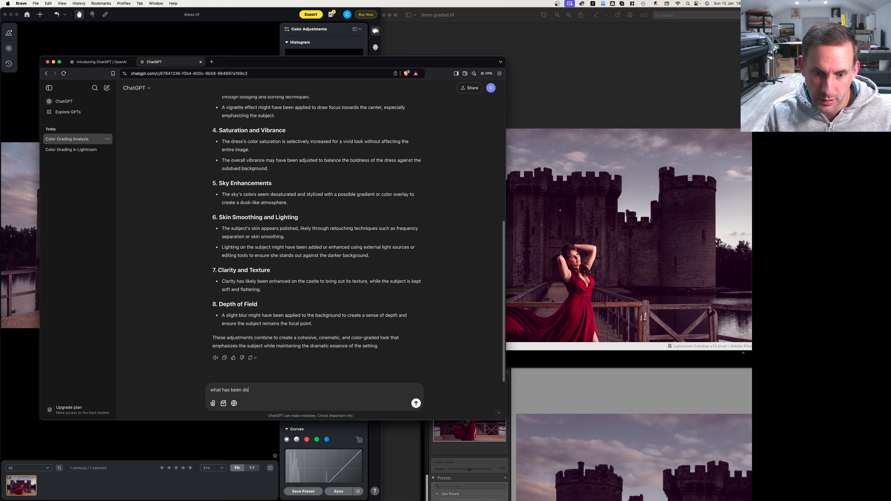
pyautogui.write('ne to the curbes')
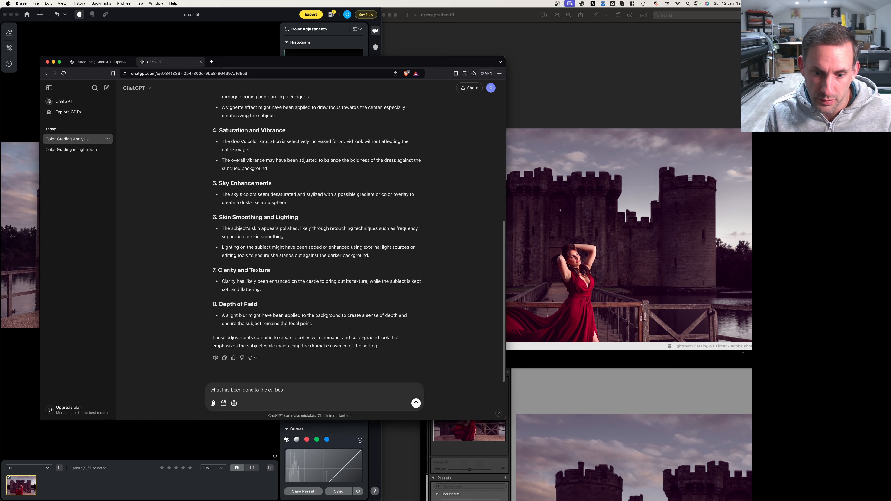
pyautogui.press('BackSpace')
pyautogui.press('BackSpace')
pyautogui.press('BackSpace')
pyautogui.write('ves to ac')
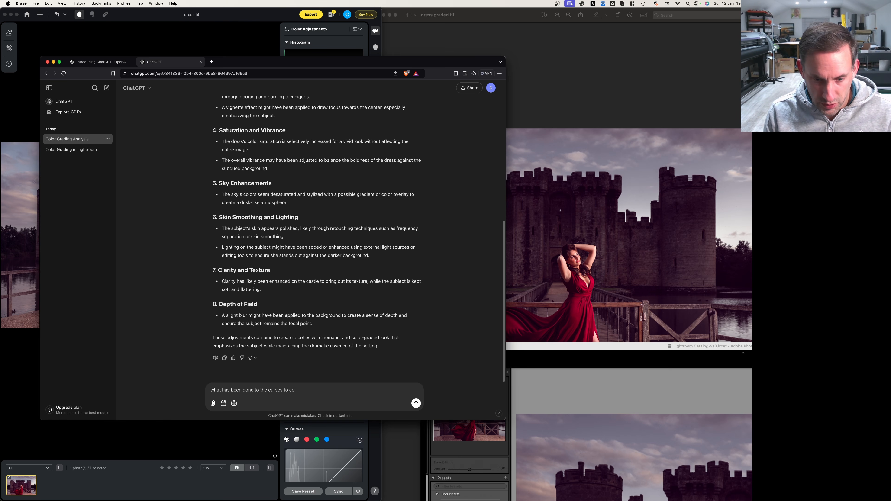
pyautogui.write("hieve it's look")
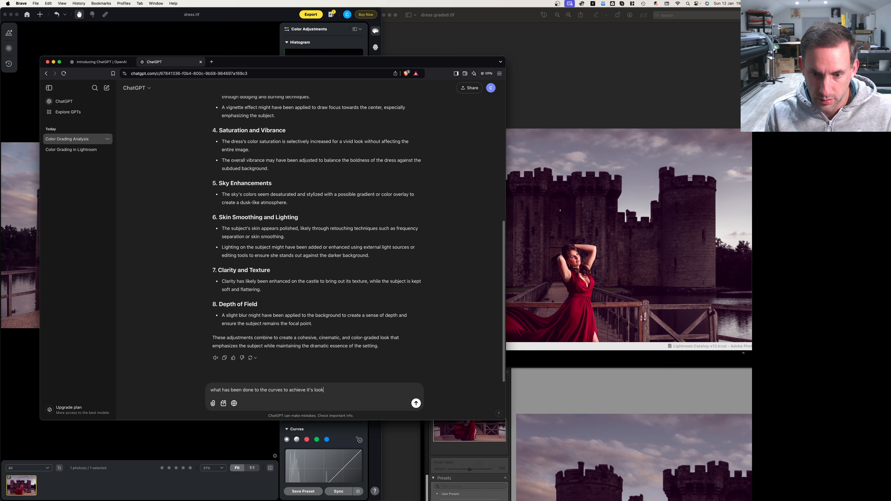
pyautogui.press('Return')
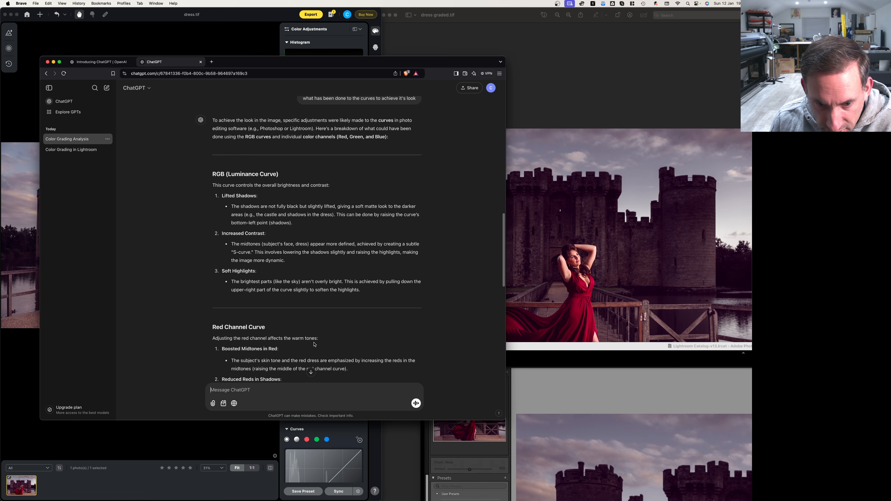
# Review the curves breakdown for the RGB, red, green and blue channels through to the combined effect
pyautogui.scroll(-3, 314, 344)
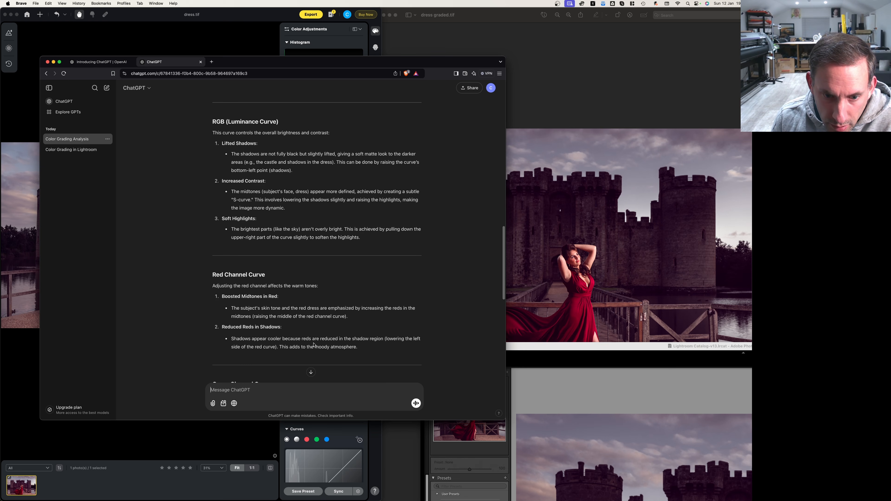
pyautogui.scroll(-1, 314, 345)
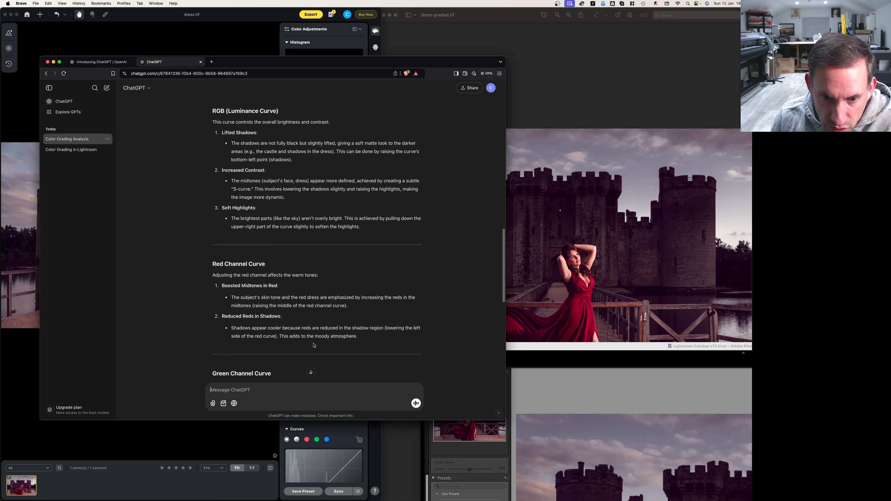
pyautogui.scroll(-3, 314, 345)
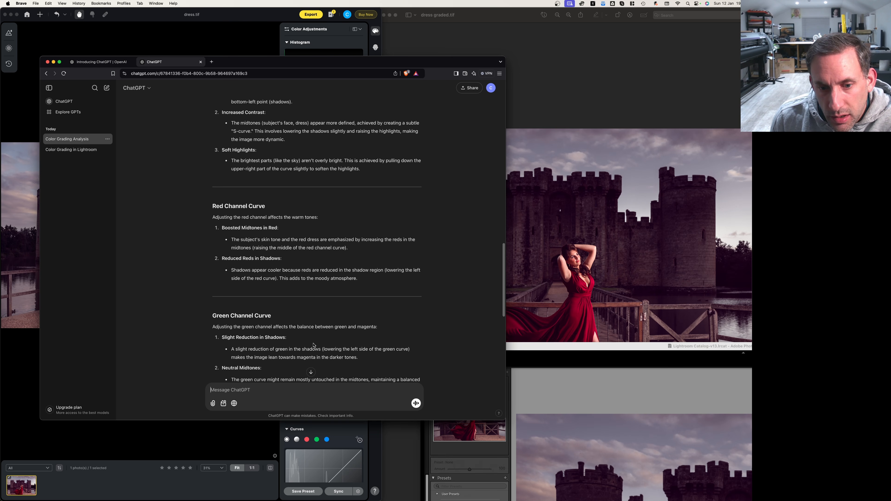
pyautogui.scroll(-10, 313, 345)
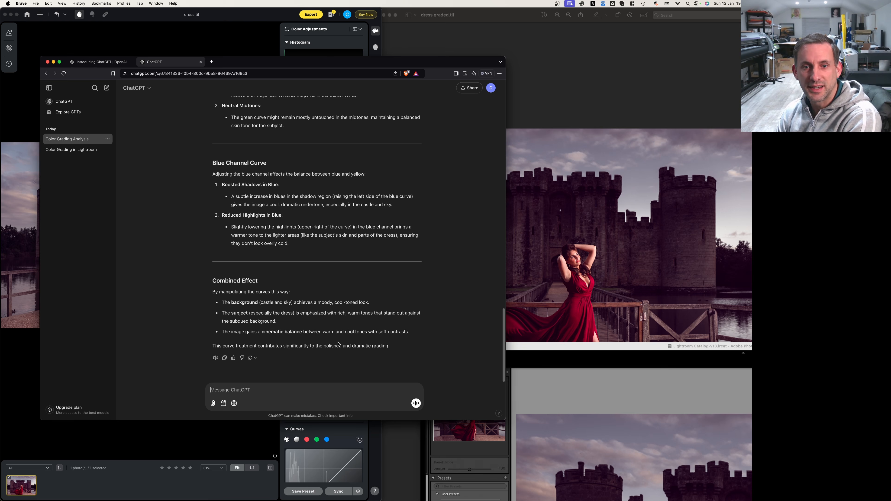
pyautogui.moveTo(490, 498)
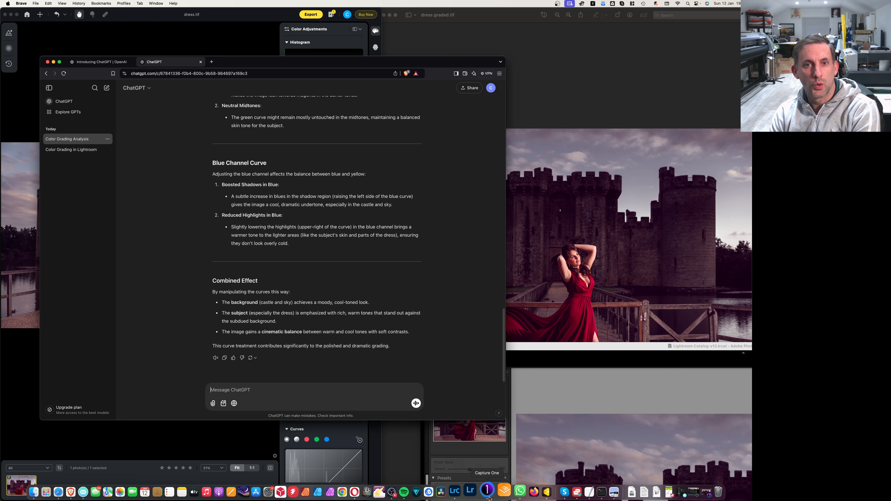